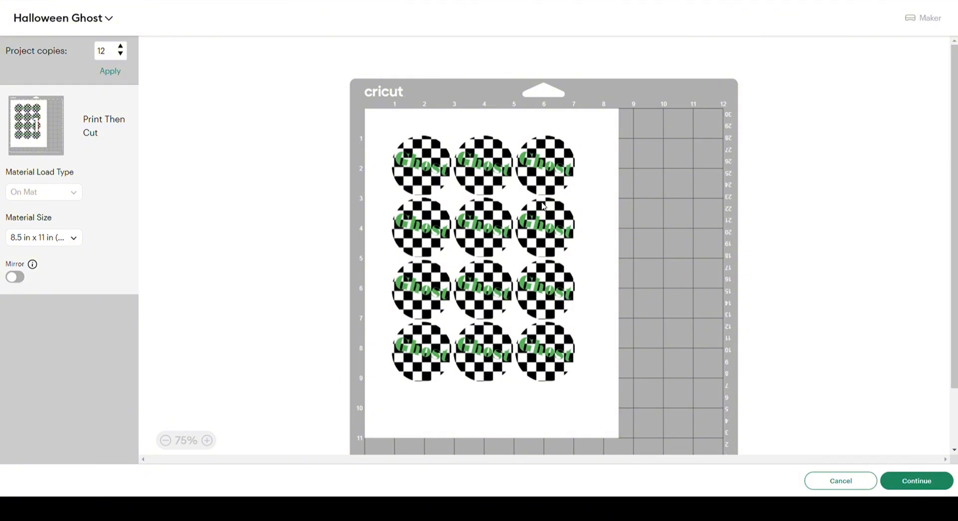
Step: Set the Halloween Ghost project to 3 copies, apply the change and continue from the mat preview
{"action": "left_click", "coordinate": [121, 56]}
{"action": "left_click", "coordinate": [120, 55]}
{"action": "left_click", "coordinate": [121, 55]}
{"action": "left_click", "coordinate": [121, 55]}
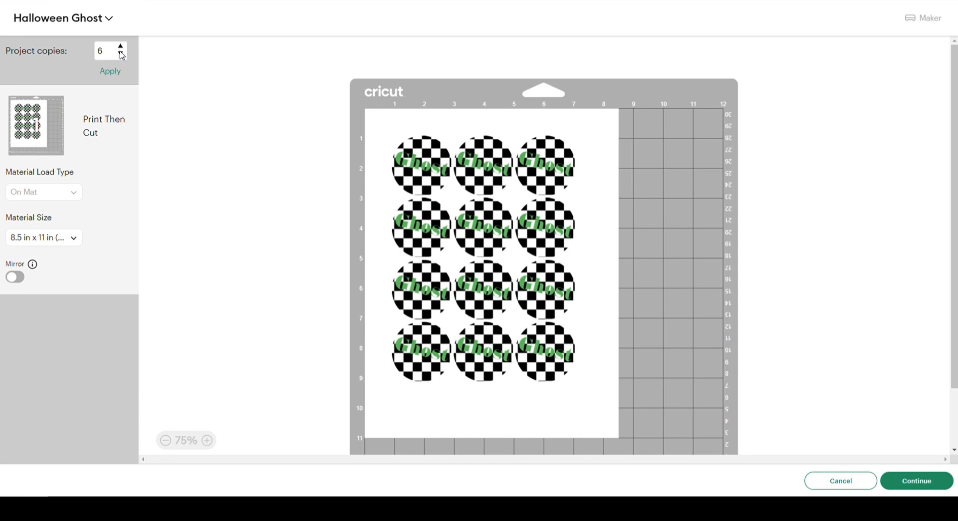
{"action": "left_click", "coordinate": [110, 72]}
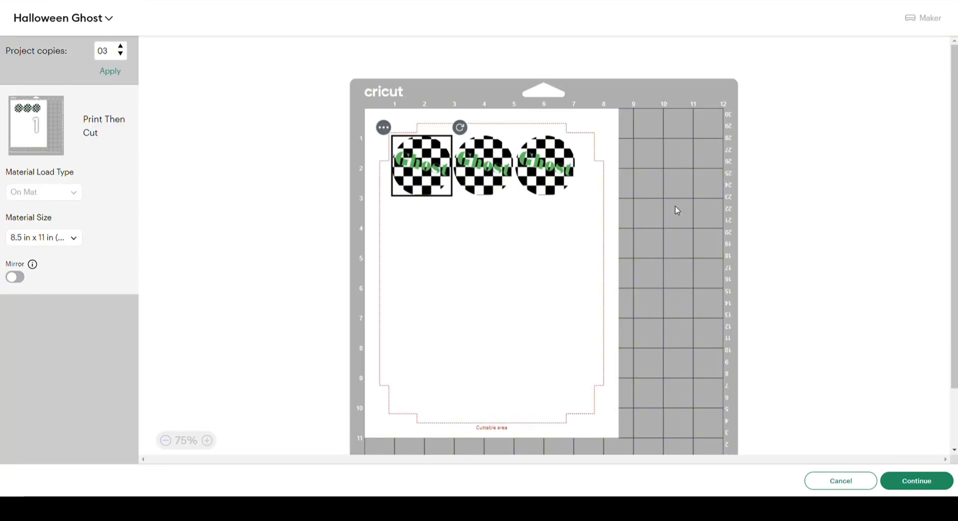
{"action": "left_click", "coordinate": [877, 185]}
{"action": "left_click", "coordinate": [934, 487]}
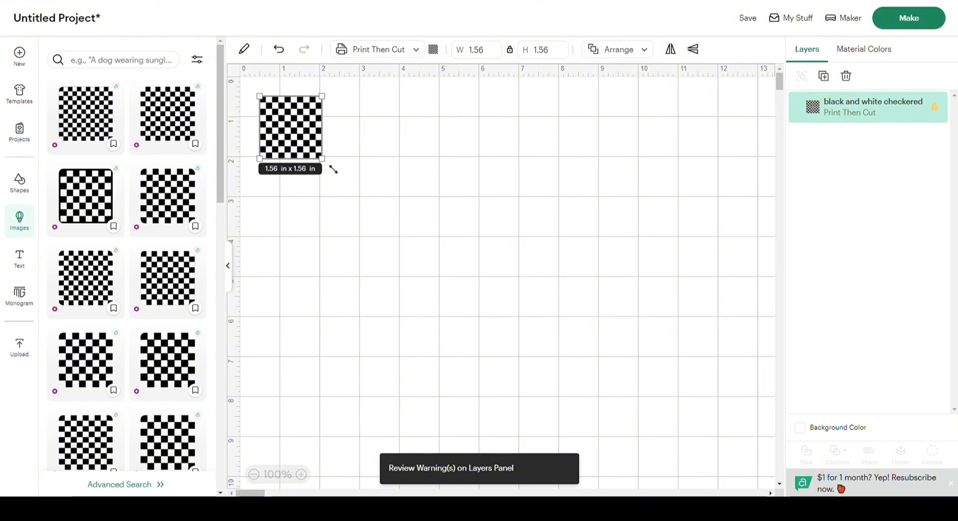
Step: Enlarge the checkered image to about 3.09 in square and add a 2 in circle shape over its centre
{"action": "left_click_drag", "start_coordinate": [333, 170], "coordinate": [367, 230]}
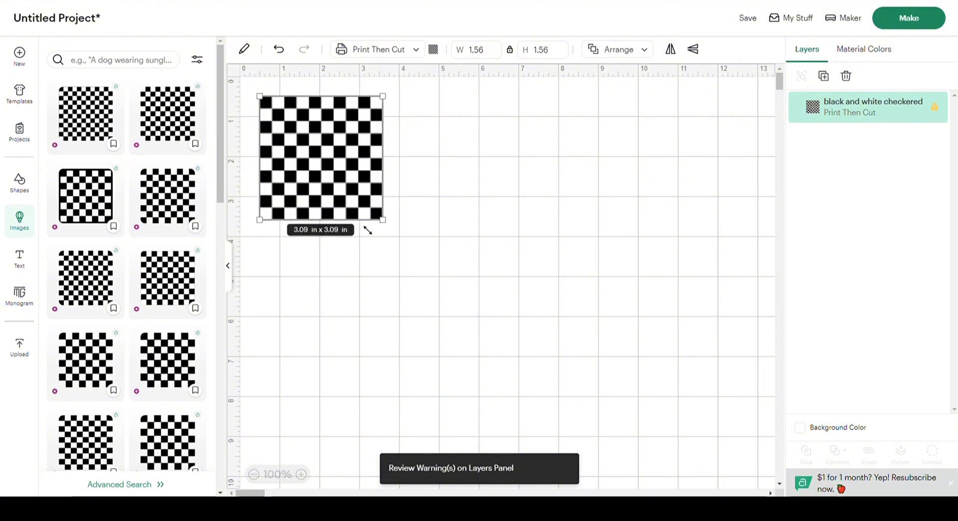
{"action": "left_click", "coordinate": [620, 246]}
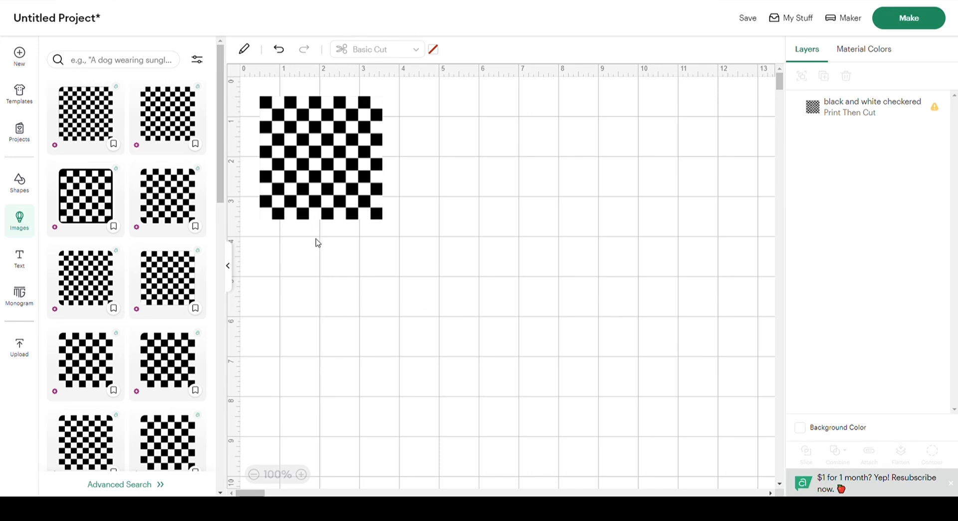
{"action": "left_click", "coordinate": [21, 183]}
{"action": "left_click", "coordinate": [128, 331]}
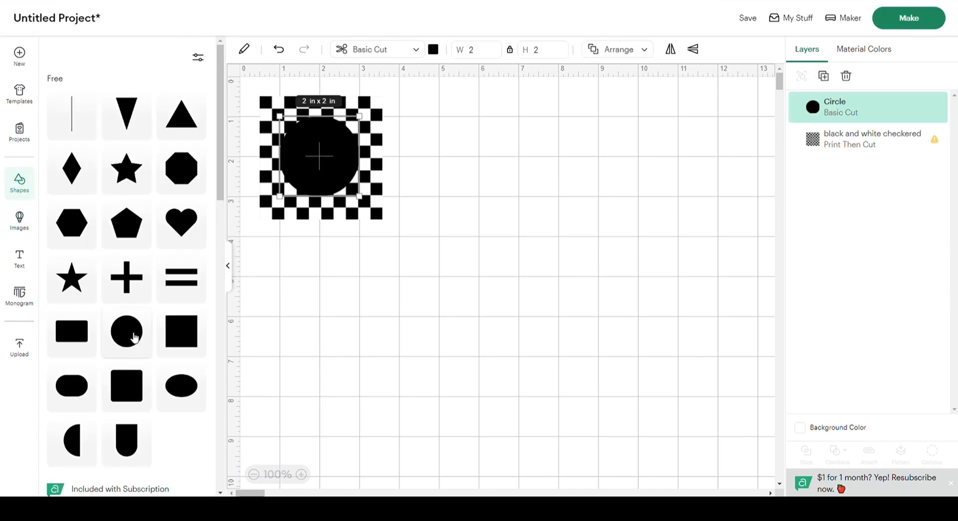
{"action": "left_click_drag", "start_coordinate": [341, 160], "coordinate": [505, 255]}
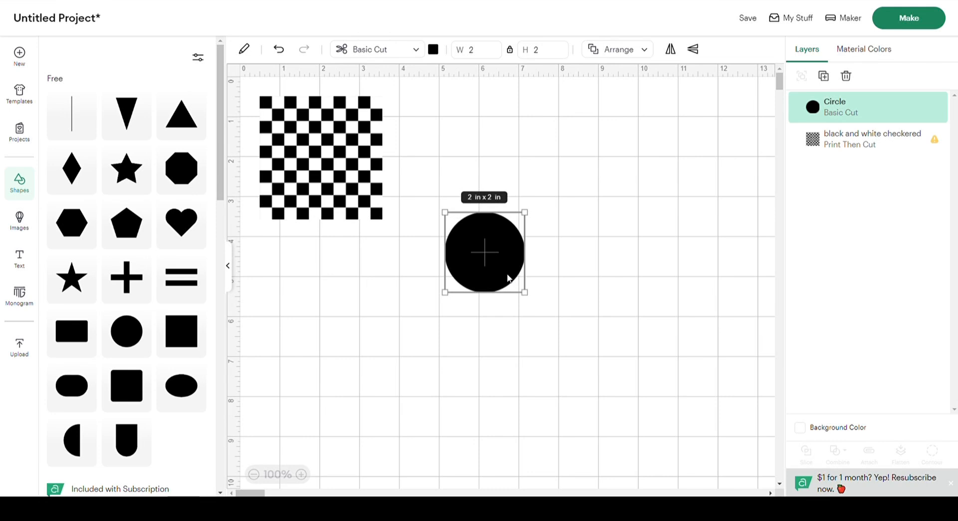
{"action": "left_click_drag", "start_coordinate": [505, 265], "coordinate": [343, 174]}
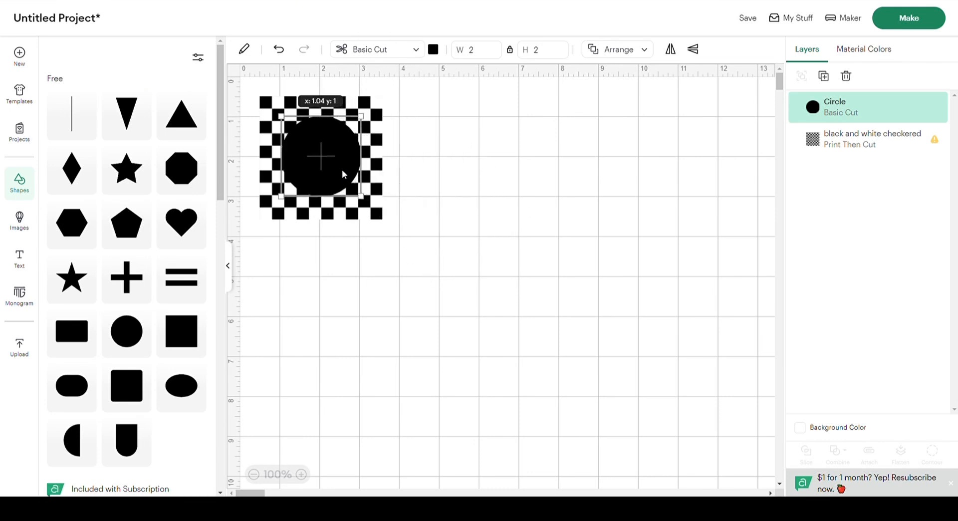
{"action": "left_click", "coordinate": [506, 199]}
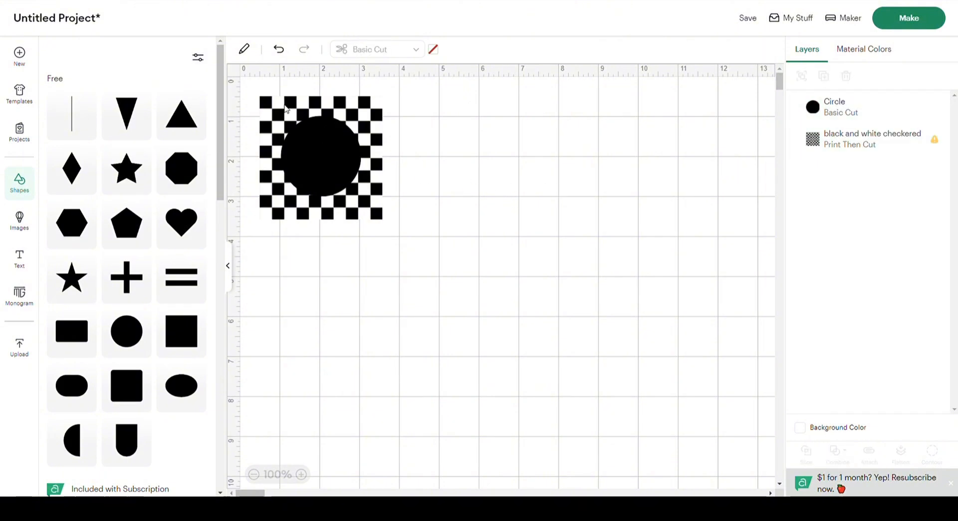
Step: Slice the checkered image with the circle
{"action": "left_click_drag", "start_coordinate": [245, 83], "coordinate": [444, 275]}
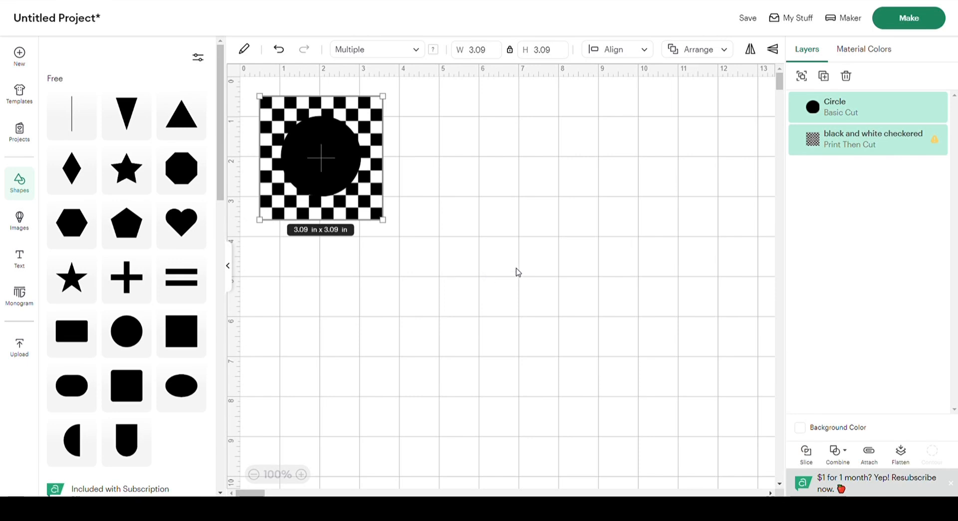
{"action": "left_click", "coordinate": [540, 257]}
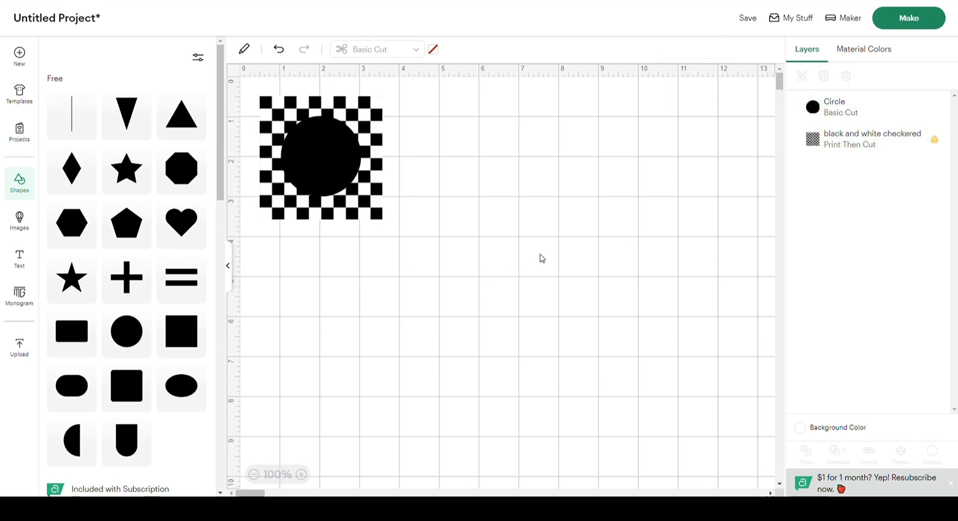
{"action": "key", "text": "ctrl+a"}
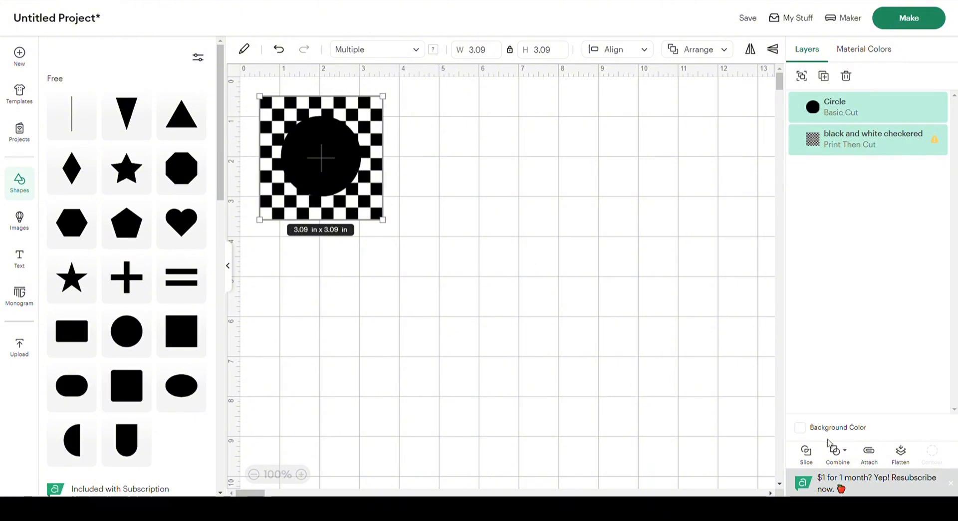
{"action": "left_click", "coordinate": [808, 459]}
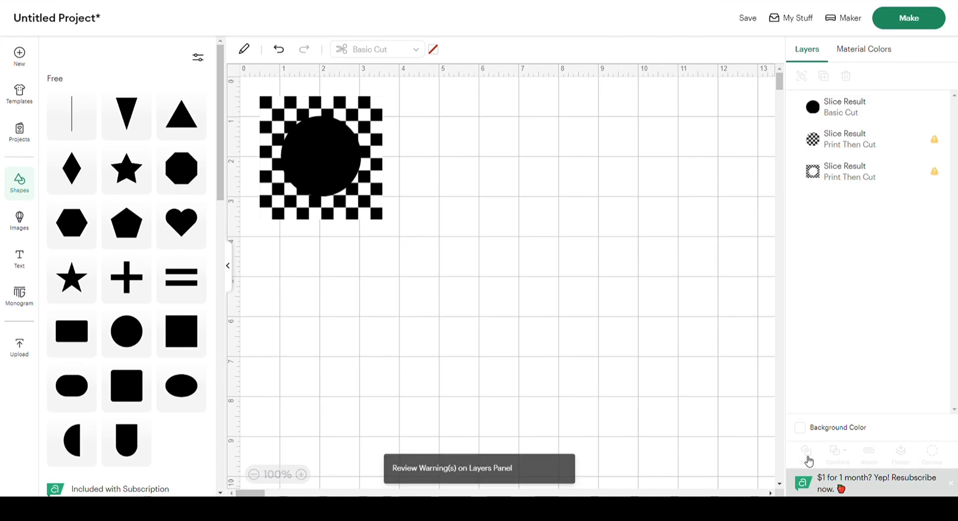
Step: Remove the solid black circle and the outer checkered leftover, keeping only the round checkered piece
{"action": "left_click", "coordinate": [351, 172]}
{"action": "left_click_drag", "start_coordinate": [350, 171], "coordinate": [549, 280]}
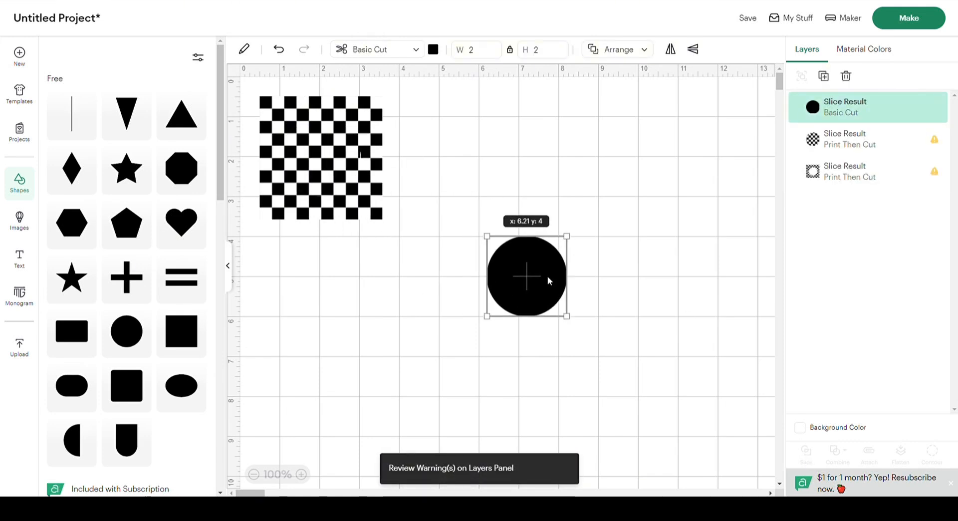
{"action": "key", "text": "Delete"}
{"action": "left_click", "coordinate": [359, 115]}
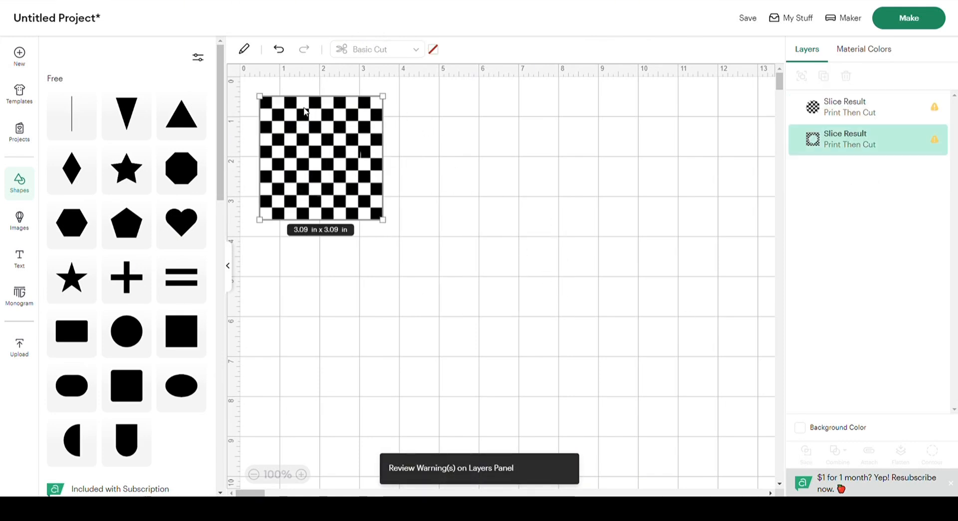
{"action": "left_click_drag", "start_coordinate": [359, 115], "coordinate": [634, 277]}
{"action": "key", "text": "Delete"}
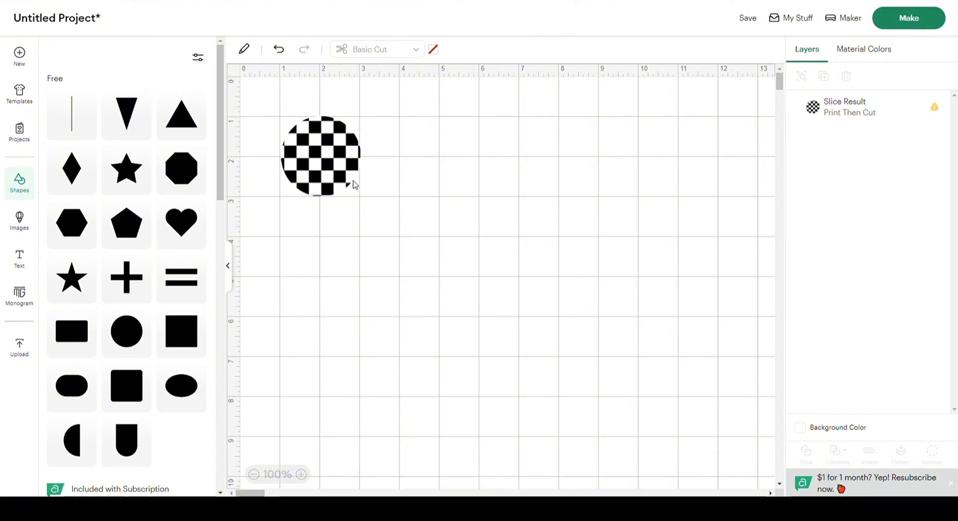
Step: Add a text object in green with the Annlie Extra Bold font and enlarge its box to about 2.49 by 1.2 in
{"action": "left_click", "coordinate": [24, 263]}
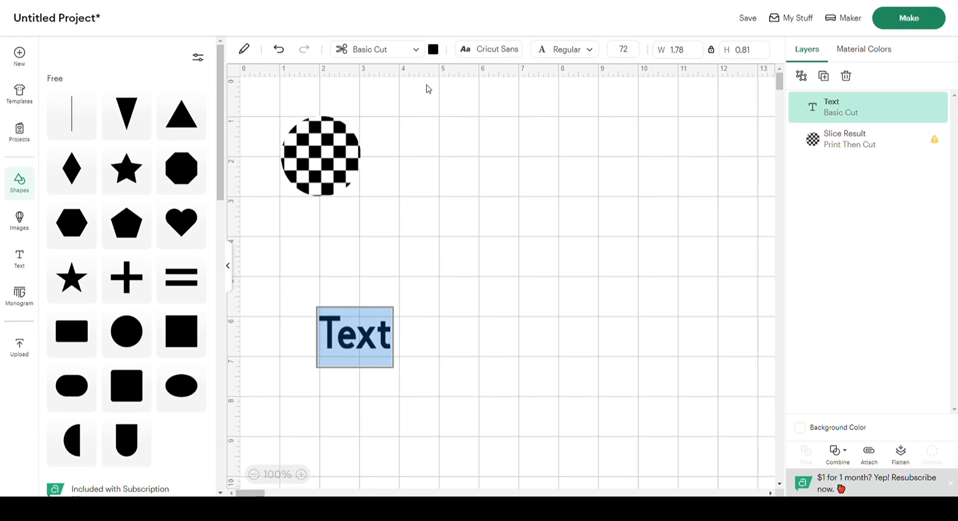
{"action": "left_click", "coordinate": [433, 49]}
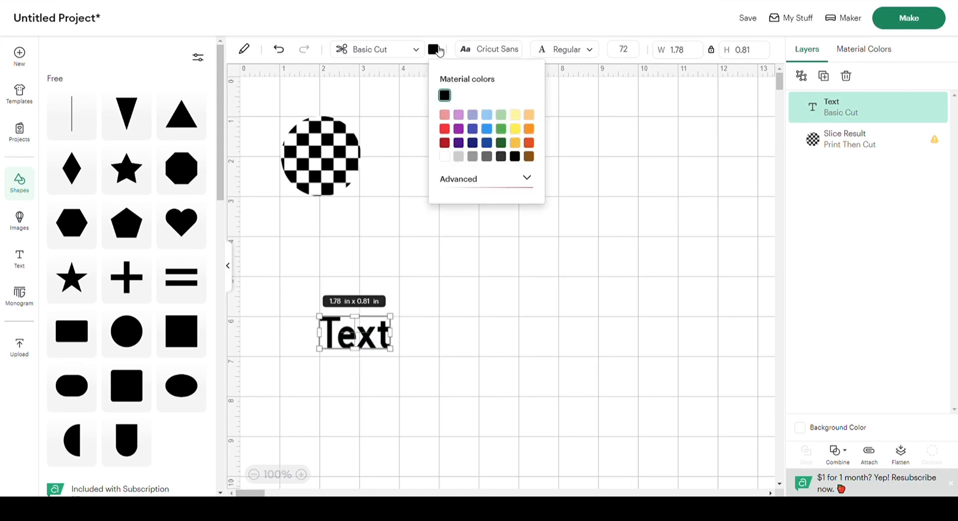
{"action": "left_click", "coordinate": [500, 129]}
{"action": "left_click", "coordinate": [515, 54]}
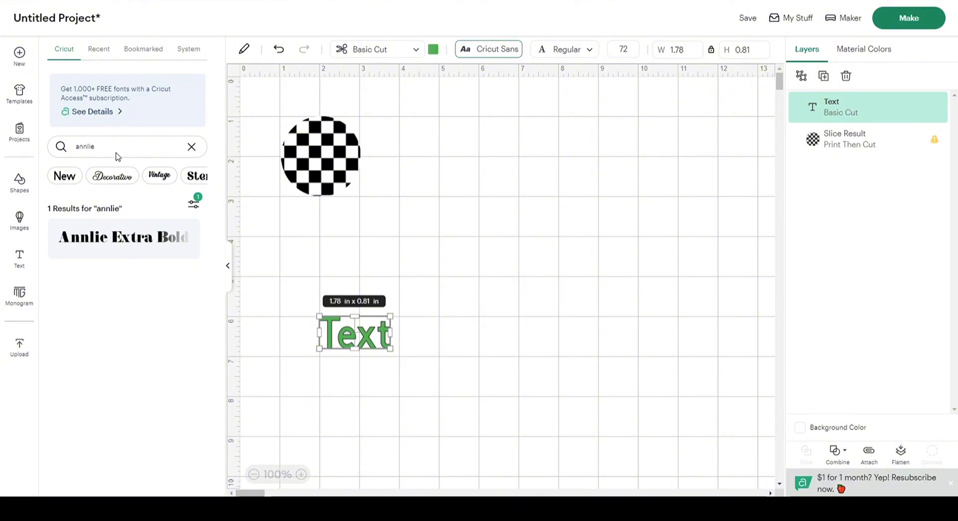
{"action": "left_click", "coordinate": [112, 243]}
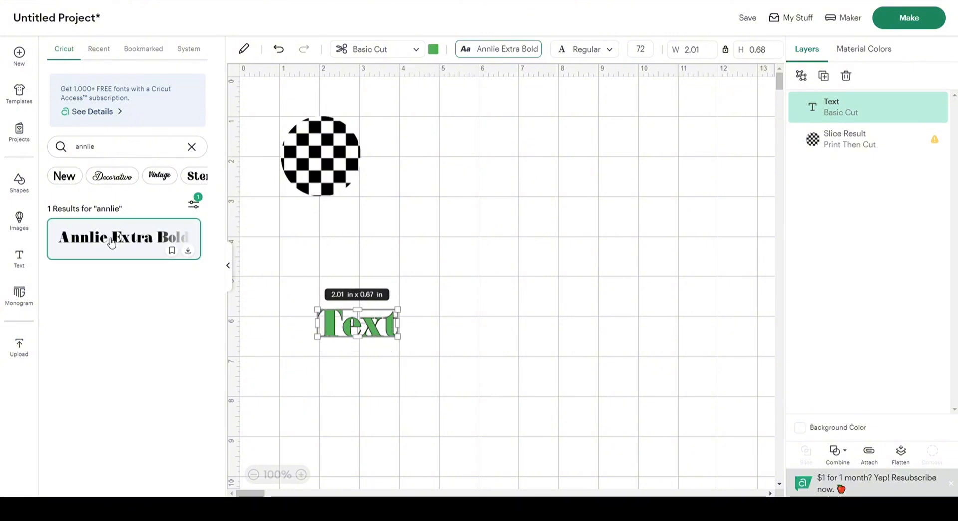
{"action": "left_click_drag", "start_coordinate": [397, 323], "coordinate": [428, 375]}
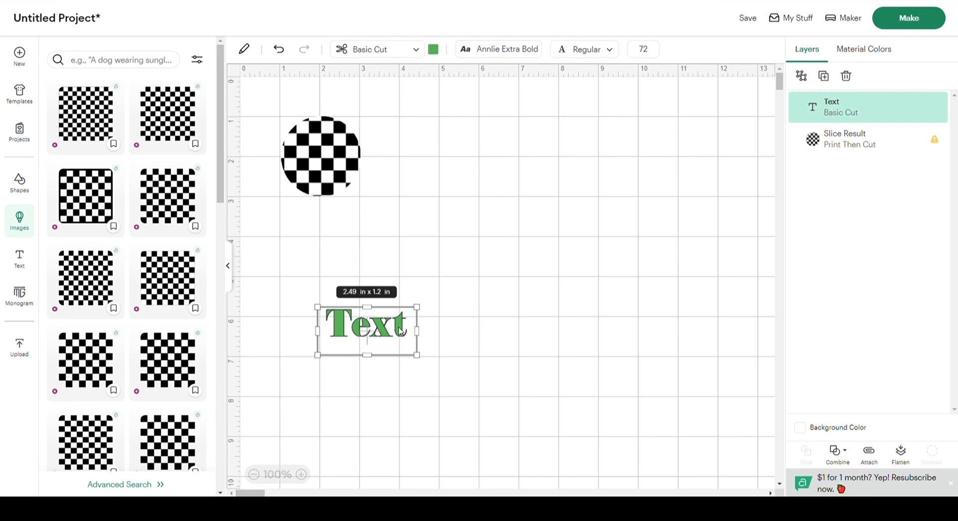
Step: Filter the image library to free images
{"action": "left_click", "coordinate": [198, 61]}
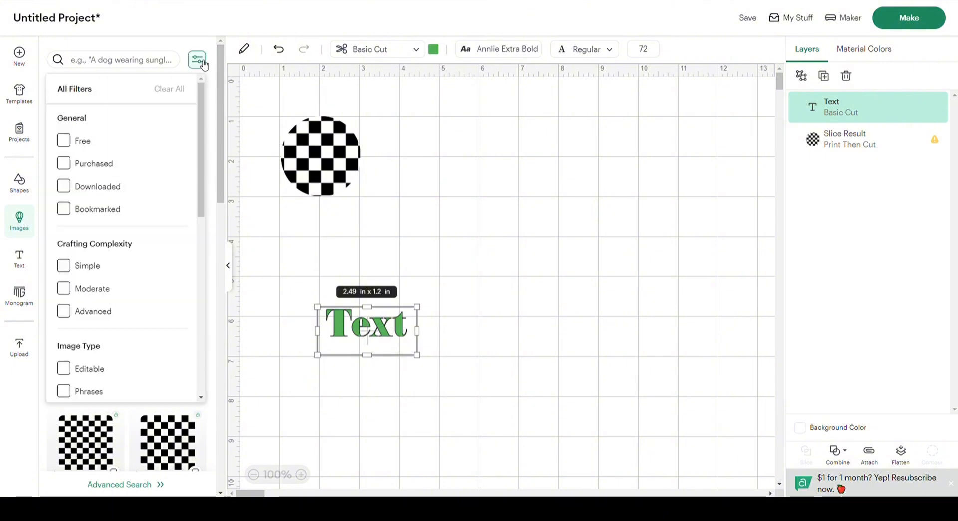
{"action": "left_click", "coordinate": [70, 143]}
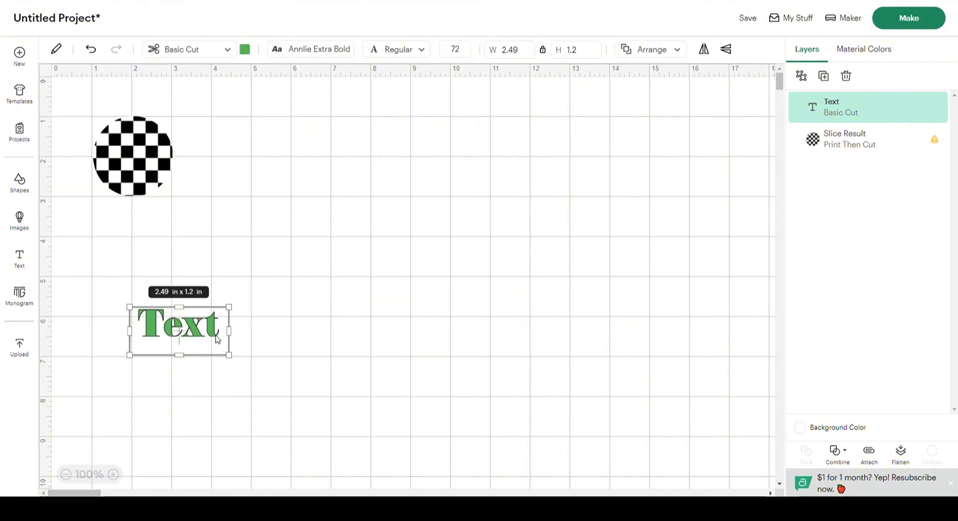
Step: Change the text to "Ghost" and widen its box to about 3.26 in so the word fits on one line
{"action": "double_click", "coordinate": [212, 333]}
{"action": "type", "text": "Ghost"}
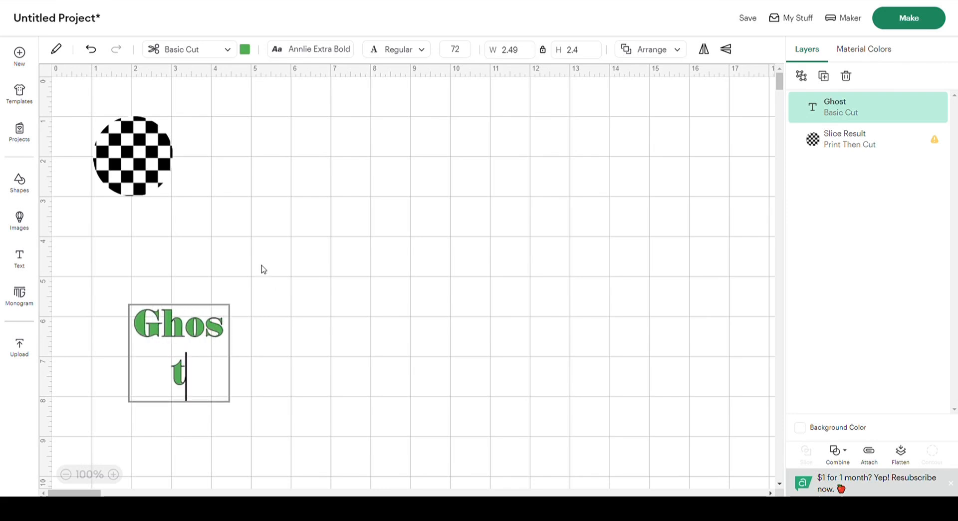
{"action": "left_click", "coordinate": [303, 346]}
{"action": "left_click_drag", "start_coordinate": [235, 360], "coordinate": [270, 363]}
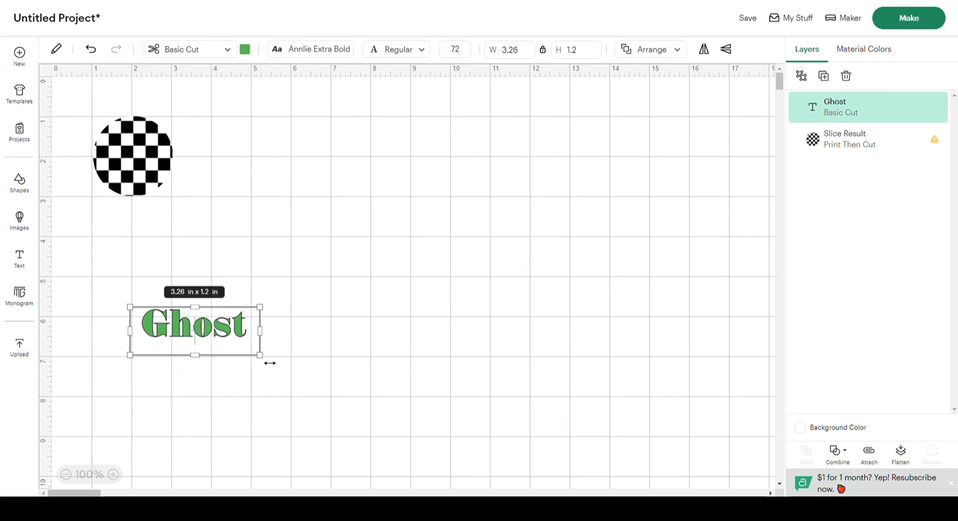
Step: Position the Ghost text across the checkered circle and shrink it to about 2.24 by 0.82 in
{"action": "left_click_drag", "start_coordinate": [223, 335], "coordinate": [157, 156]}
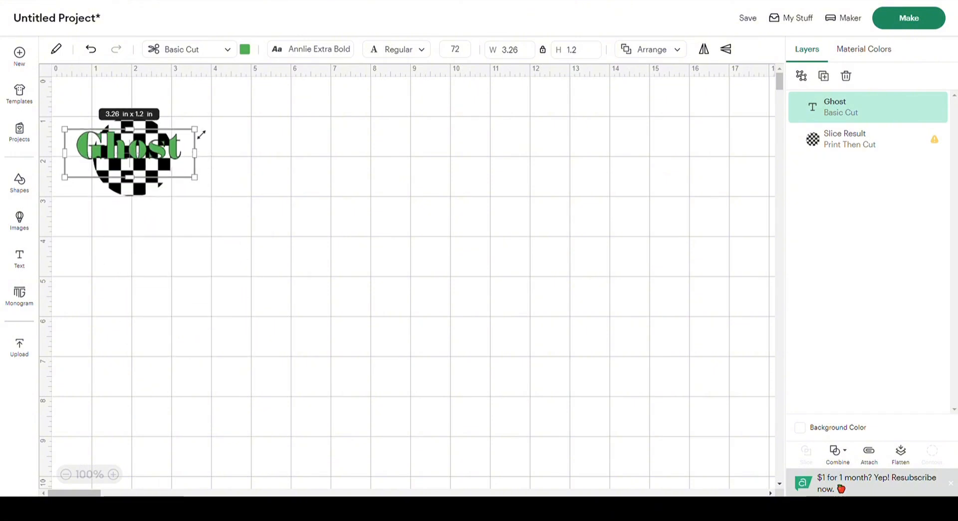
{"action": "left_click_drag", "start_coordinate": [204, 134], "coordinate": [189, 155]}
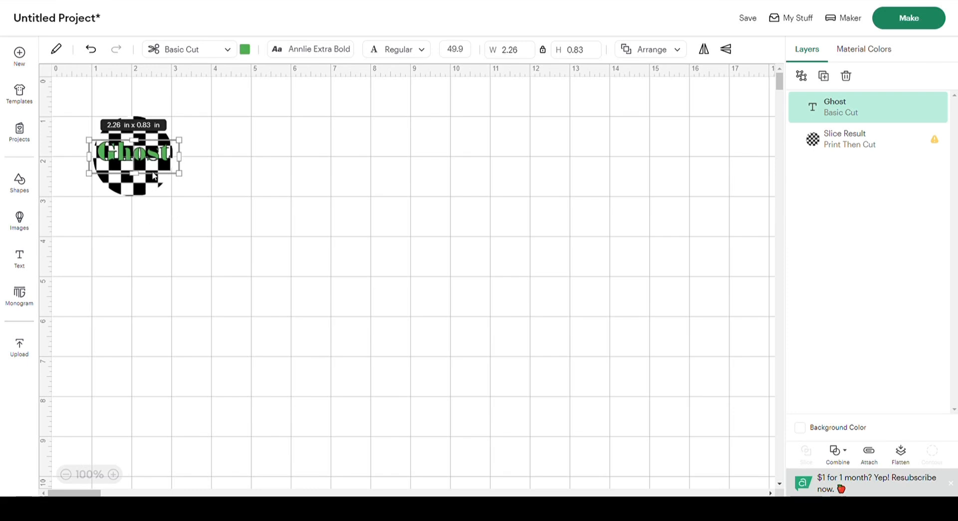
{"action": "left_click_drag", "start_coordinate": [126, 155], "coordinate": [124, 160]}
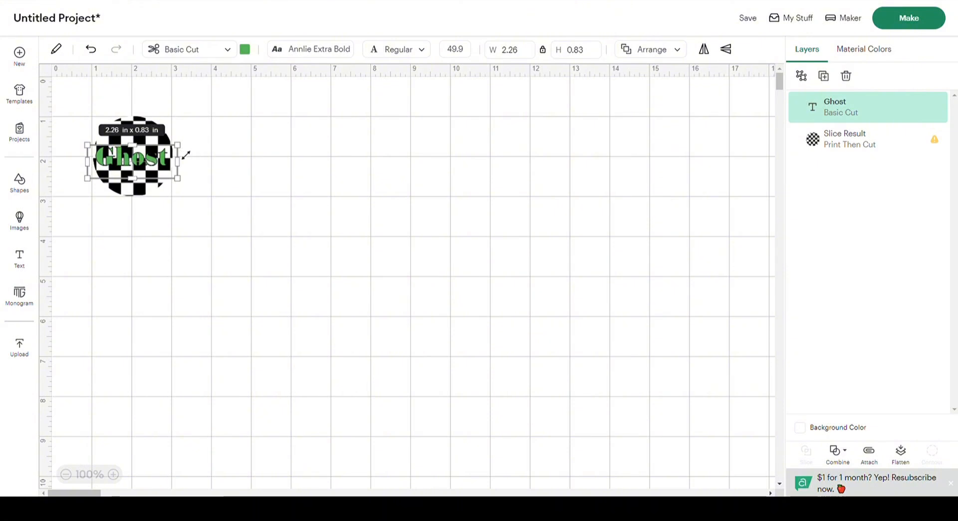
{"action": "left_click_drag", "start_coordinate": [186, 155], "coordinate": [141, 162]}
{"action": "left_click", "coordinate": [349, 225]}
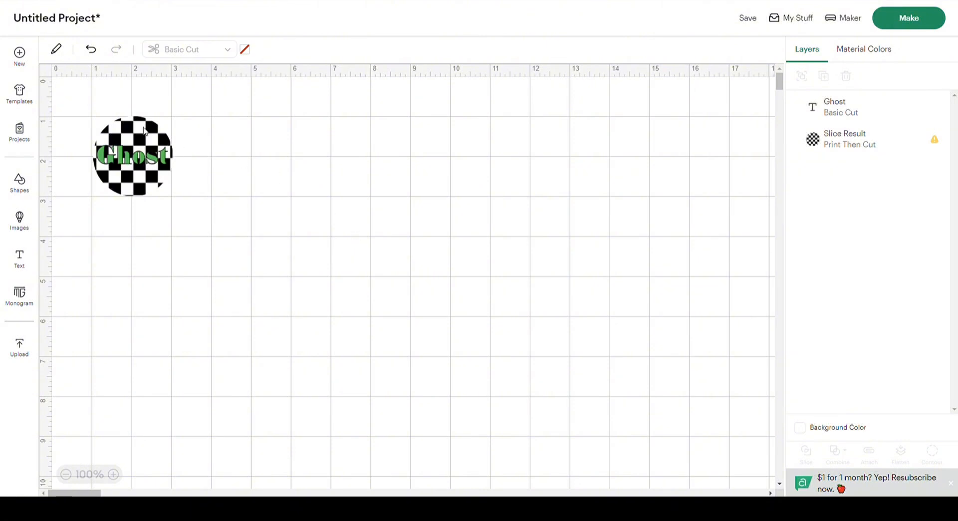
Step: Move the checkered circle to about 8 in across and 2 in down the canvas and centre the Ghost text over it
{"action": "left_click_drag", "start_coordinate": [135, 127], "coordinate": [415, 171]}
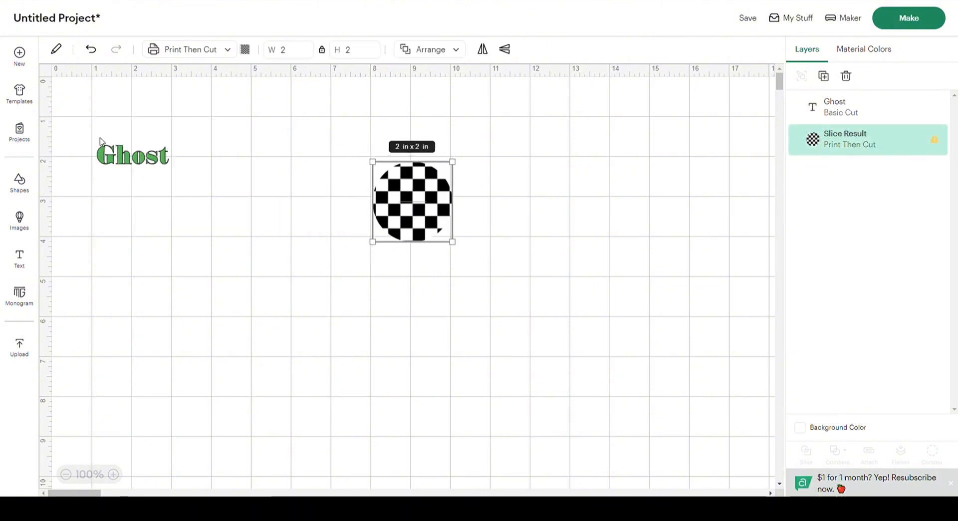
{"action": "left_click", "coordinate": [116, 160]}
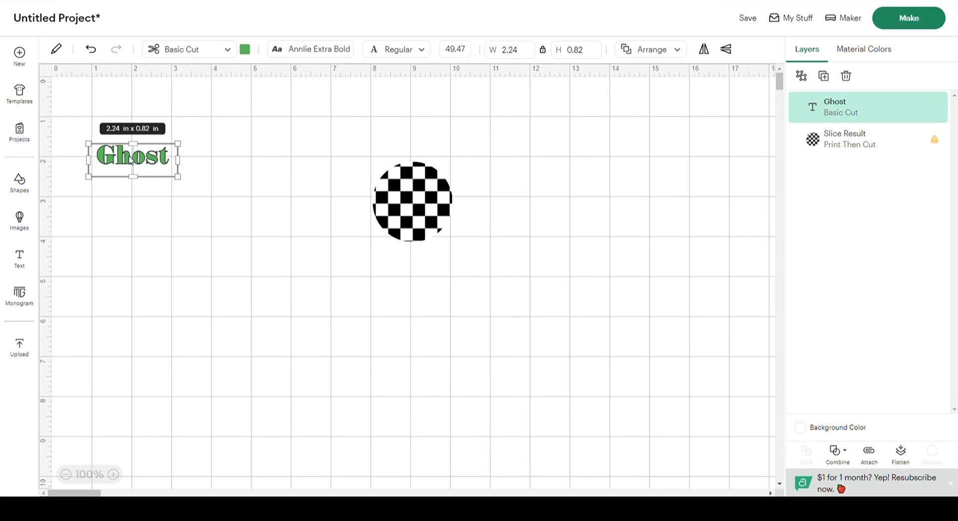
{"action": "left_click_drag", "start_coordinate": [130, 158], "coordinate": [401, 204]}
{"action": "left_click_drag", "start_coordinate": [414, 200], "coordinate": [410, 204]}
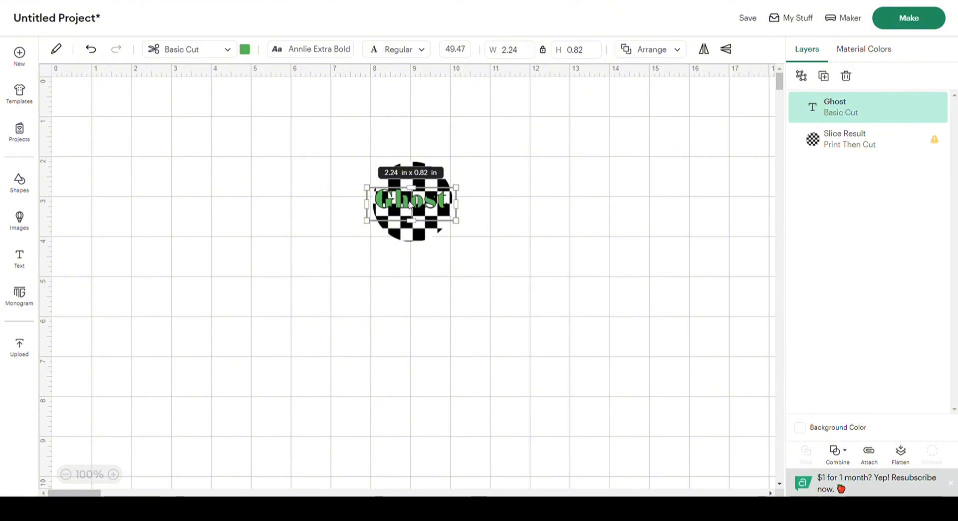
Step: Enlarge the Ghost text over the checkered circle and set its font size to 55
{"action": "left_click_drag", "start_coordinate": [466, 195], "coordinate": [425, 209]}
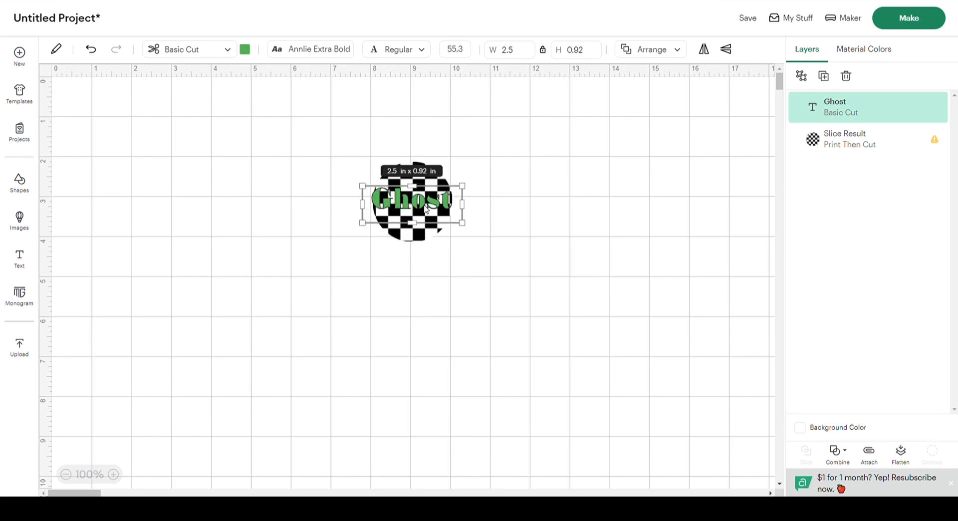
{"action": "left_click", "coordinate": [469, 52]}
{"action": "key", "text": "BackSpace"}
{"action": "key", "text": "BackSpace"}
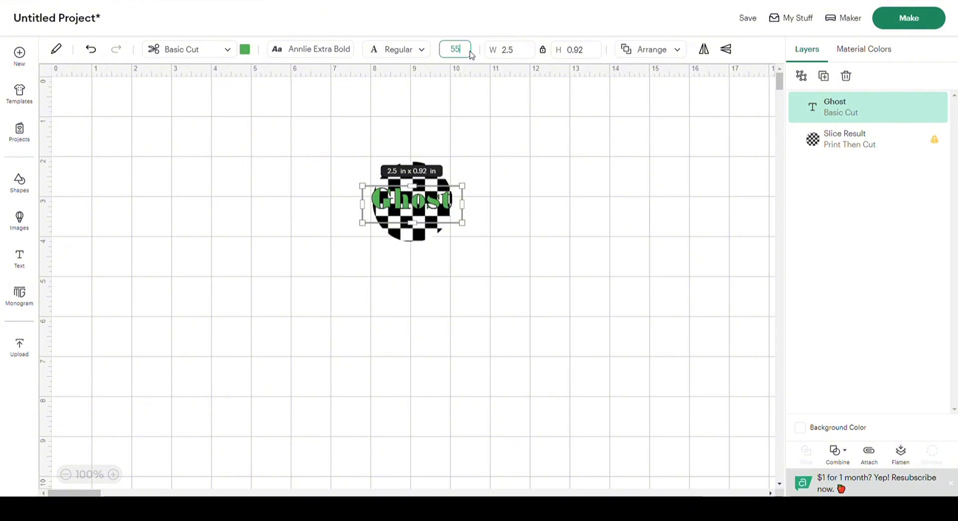
{"action": "key", "text": "Return"}
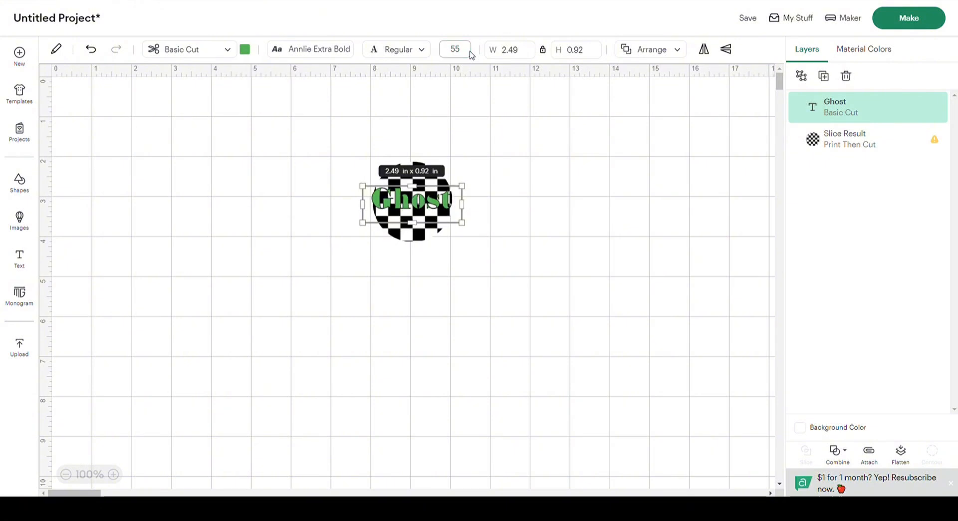
Step: Set the Ghost text's font size to 50
{"action": "left_click", "coordinate": [469, 51]}
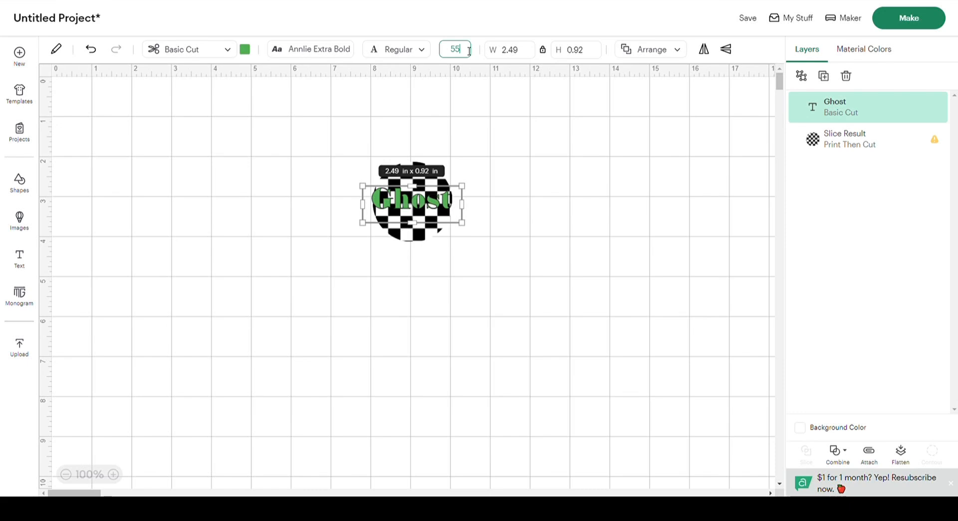
{"action": "key", "text": "BackSpace"}
{"action": "type", "text": "0"}
{"action": "key", "text": "Return"}
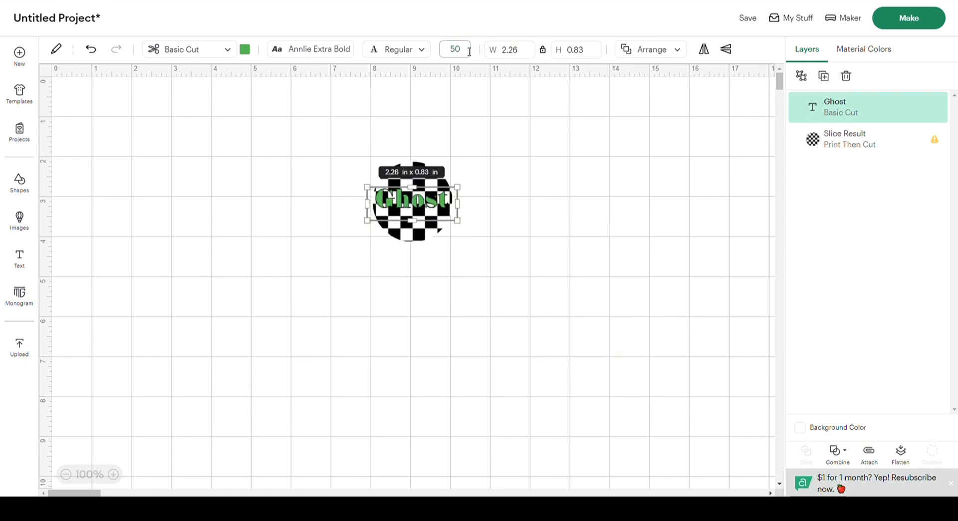
{"action": "left_click", "coordinate": [508, 262]}
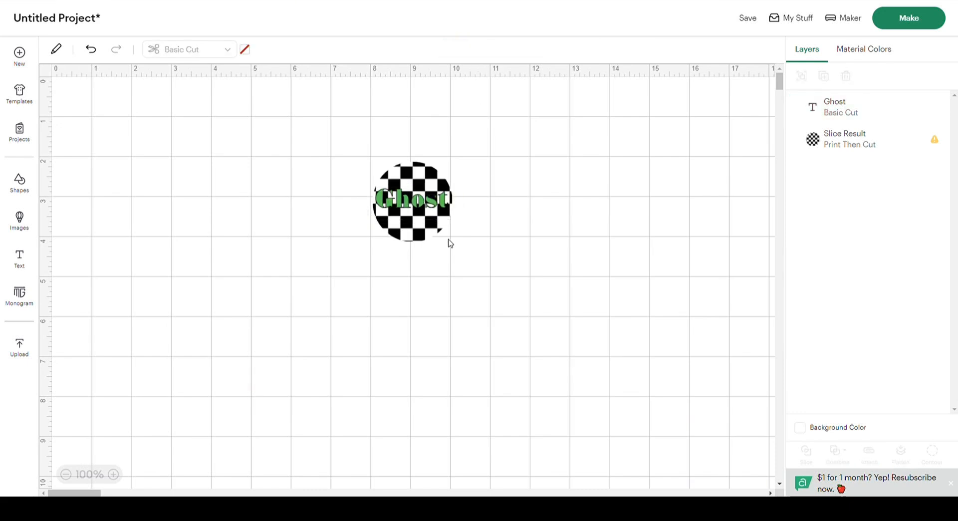
Step: Rotate the Ghost text to 13 degrees over the checkered circle
{"action": "left_click", "coordinate": [420, 207]}
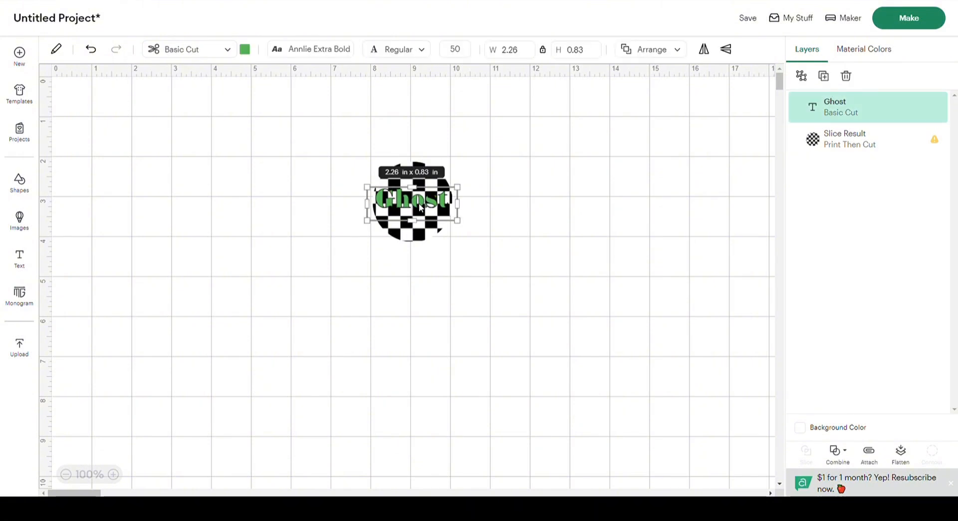
{"action": "left_click", "coordinate": [56, 49]}
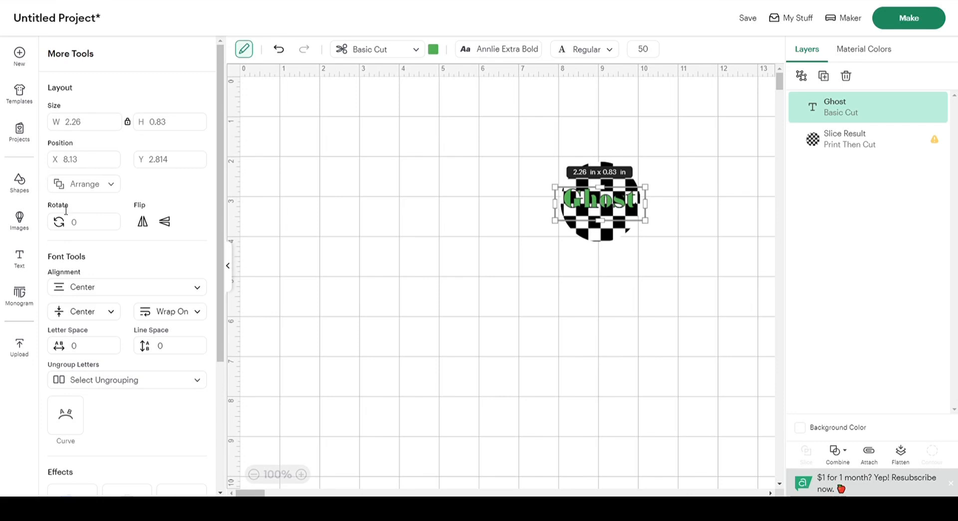
{"action": "left_click", "coordinate": [70, 222]}
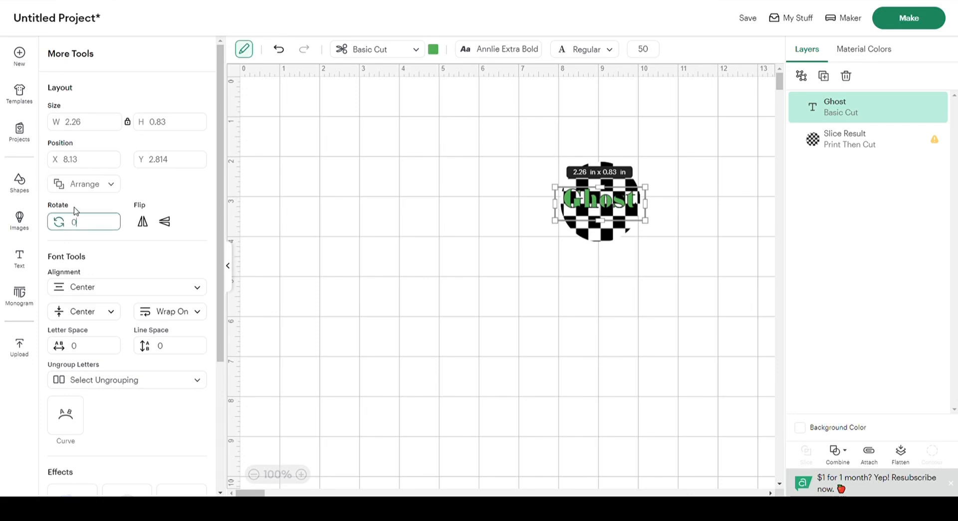
{"action": "key", "text": "BackSpace"}
{"action": "type", "text": "13"}
{"action": "key", "text": "Return"}
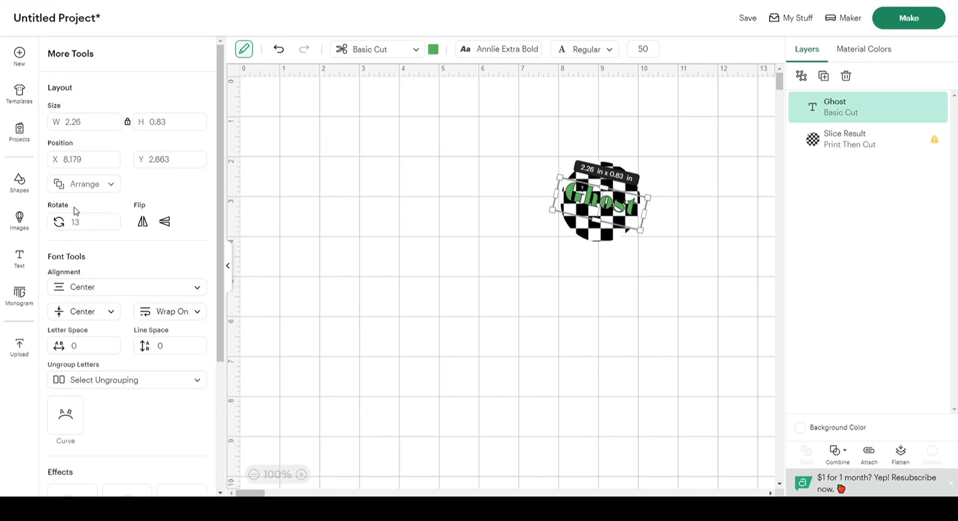
{"action": "left_click", "coordinate": [457, 304]}
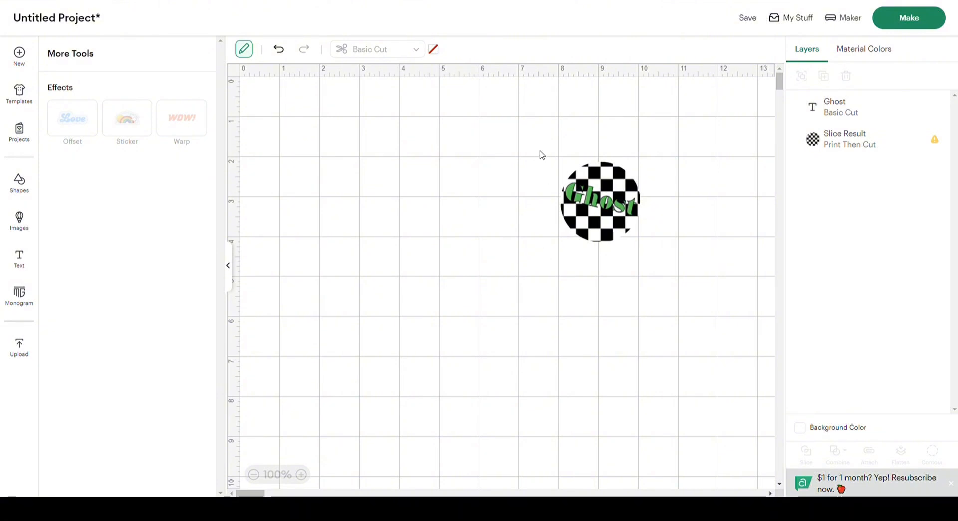
Step: Group the Ghost text with the checkered circle
{"action": "key", "text": "ctrl+a"}
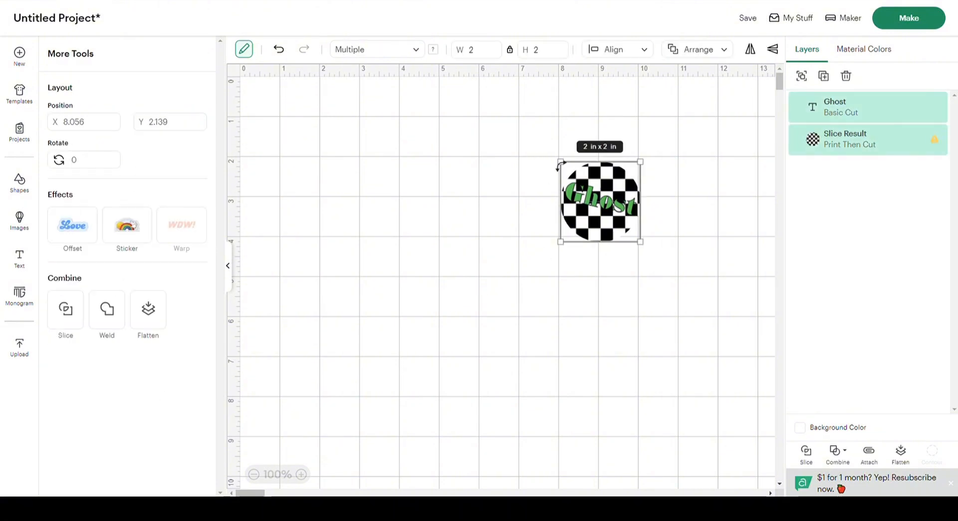
{"action": "right_click", "coordinate": [605, 192]}
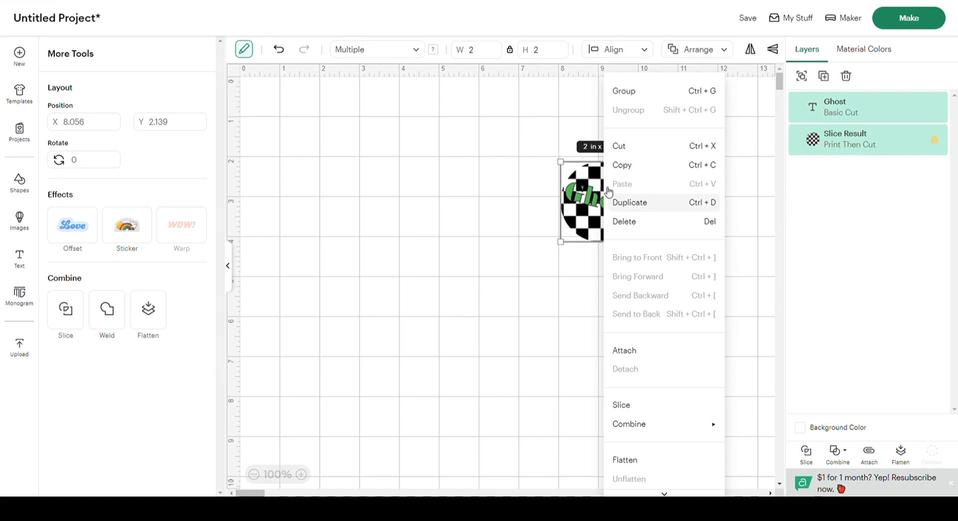
{"action": "left_click", "coordinate": [648, 98]}
{"action": "left_click", "coordinate": [667, 252]}
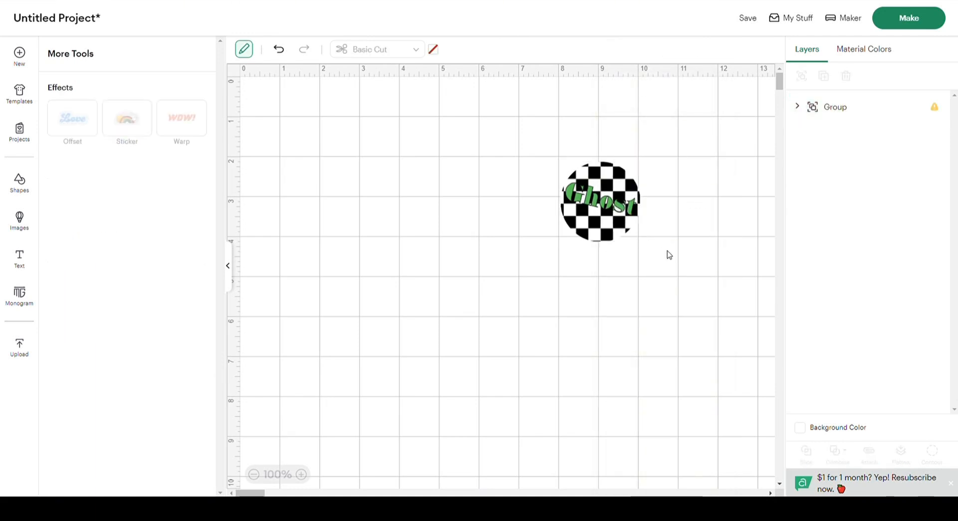
Step: Move the grouped sticker to about 4.54 in across and 2.15 in down the canvas
{"action": "left_click", "coordinate": [608, 215]}
{"action": "left_click_drag", "start_coordinate": [608, 215], "coordinate": [461, 201]}
{"action": "left_click", "coordinate": [541, 214]}
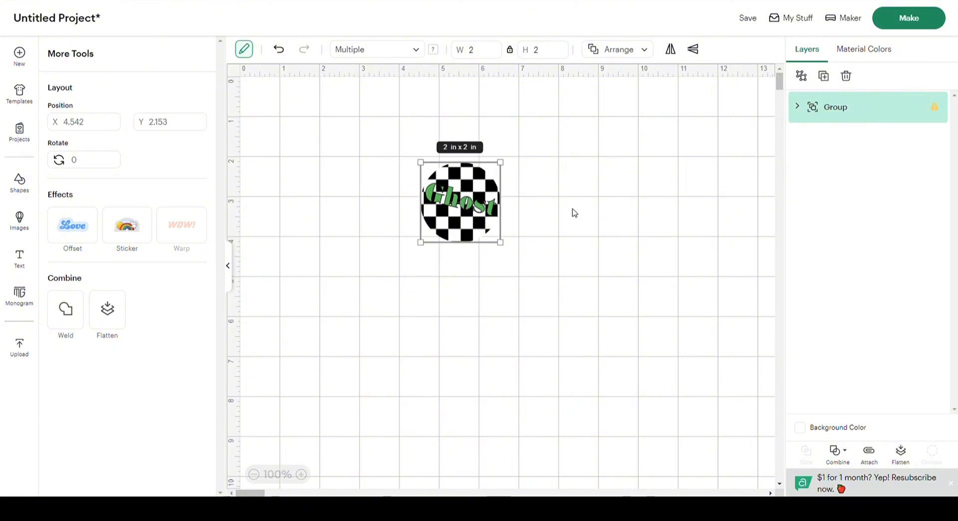
{"action": "left_click", "coordinate": [570, 211]}
Step: Attach the grouped sticker's layers and flatten them into one Print Then Cut image
{"action": "key", "text": "ctrl+a"}
{"action": "left_click", "coordinate": [873, 456]}
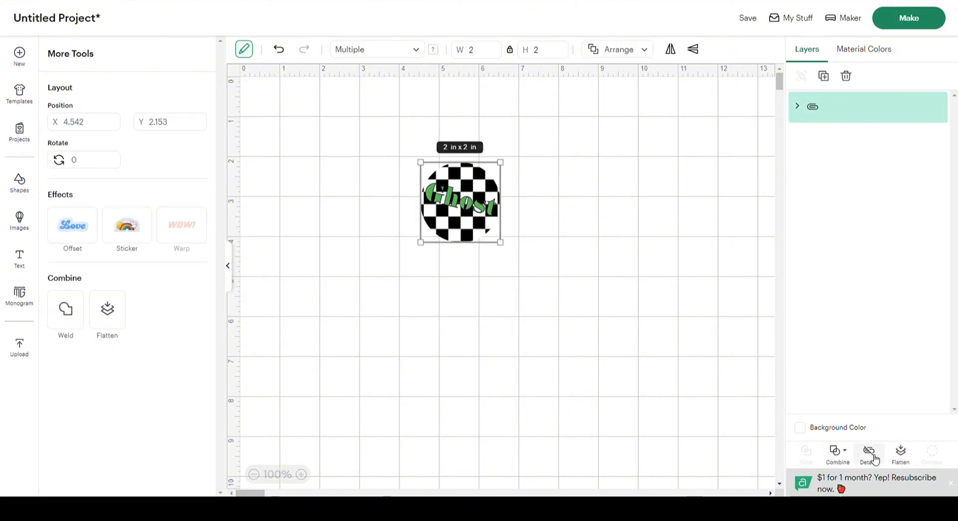
{"action": "left_click", "coordinate": [900, 451]}
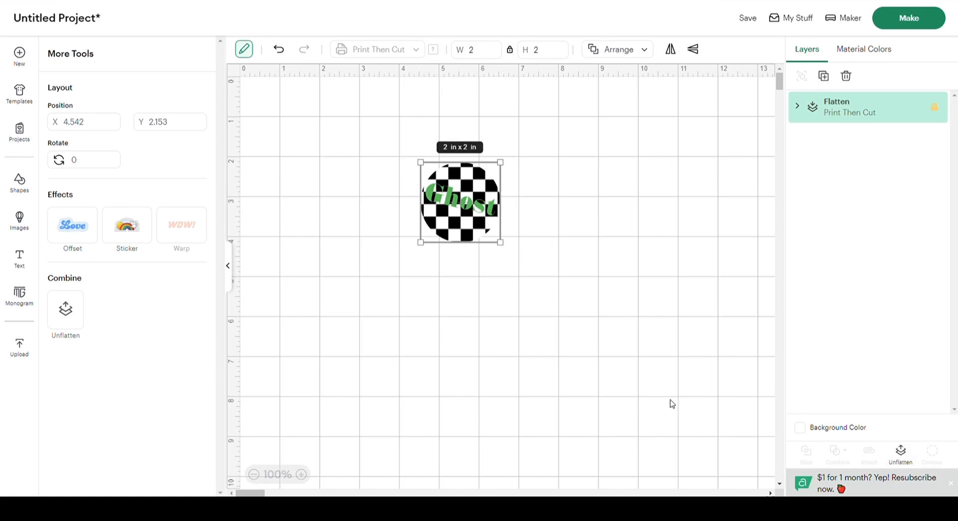
{"action": "left_click", "coordinate": [657, 381]}
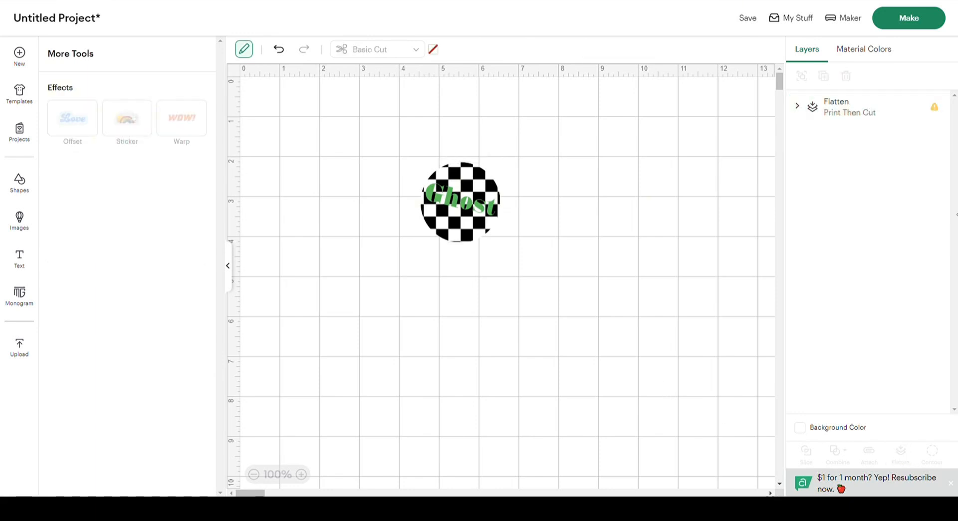
Step: Start making the project and save it as "Halloween Ghost" in the Girl Baby Showers collection
{"action": "left_click", "coordinate": [908, 20]}
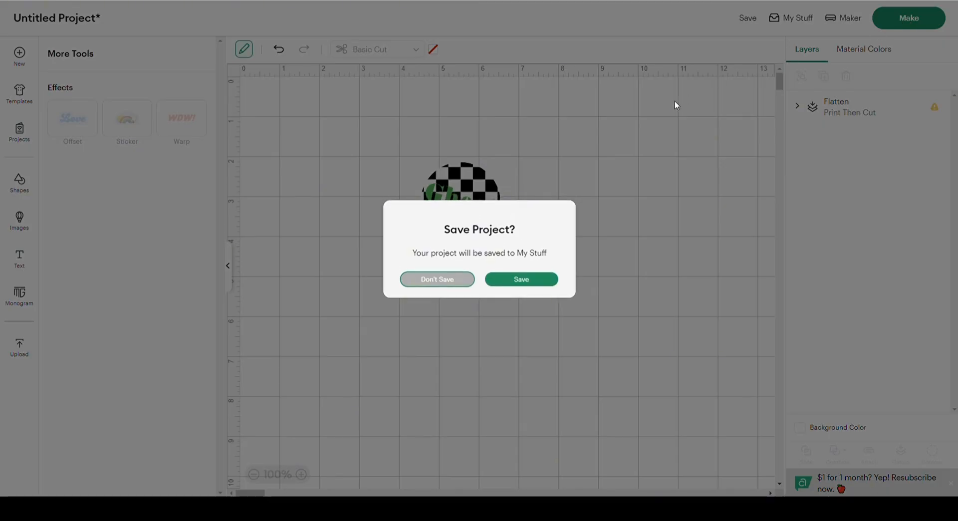
{"action": "left_click", "coordinate": [543, 278]}
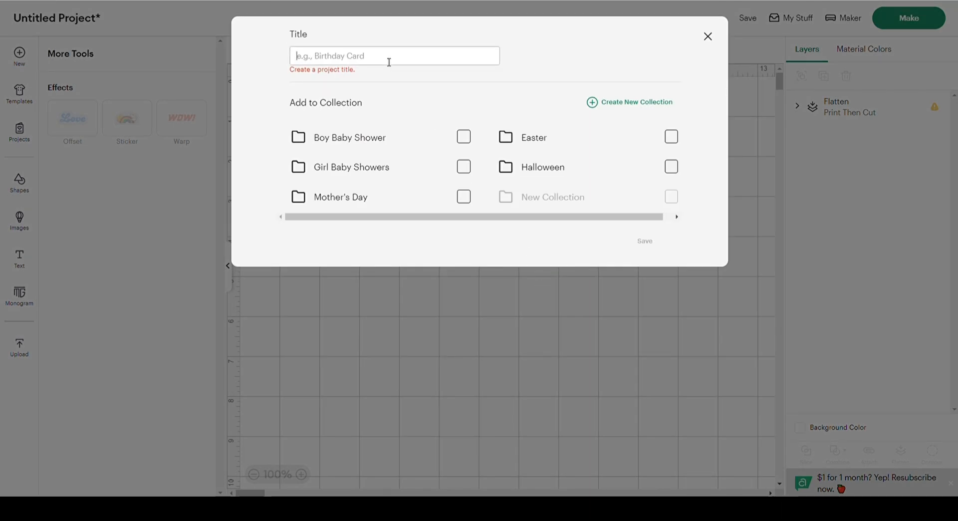
{"action": "type", "text": "Hal"}
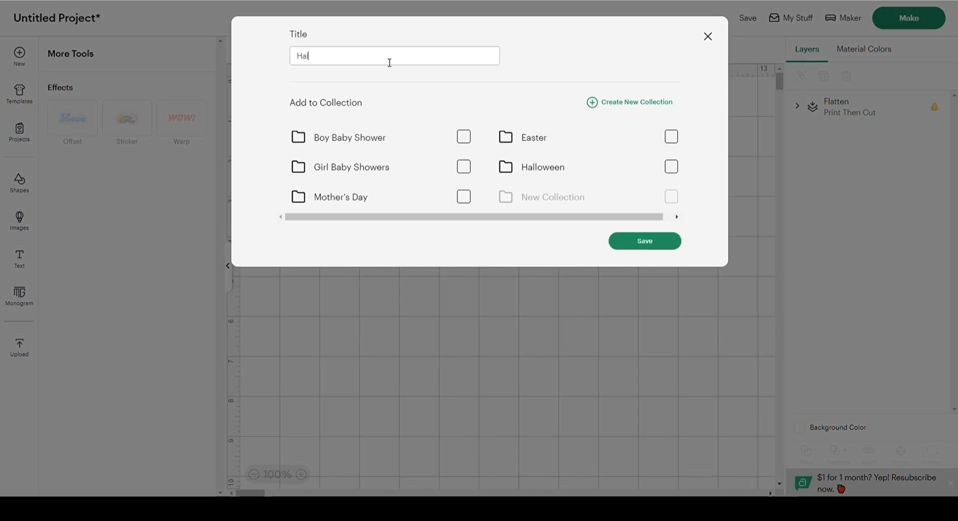
{"action": "type", "text": "loween Ghost"}
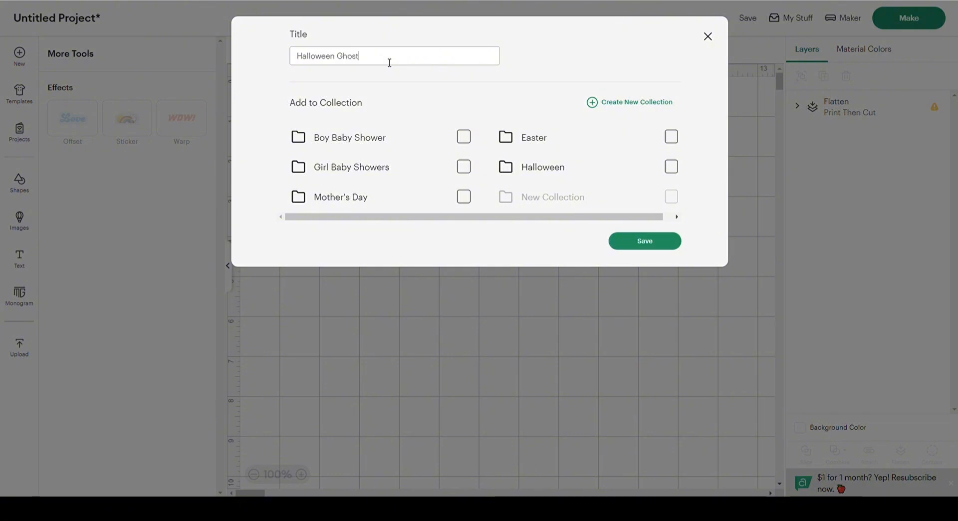
{"action": "left_click", "coordinate": [466, 168]}
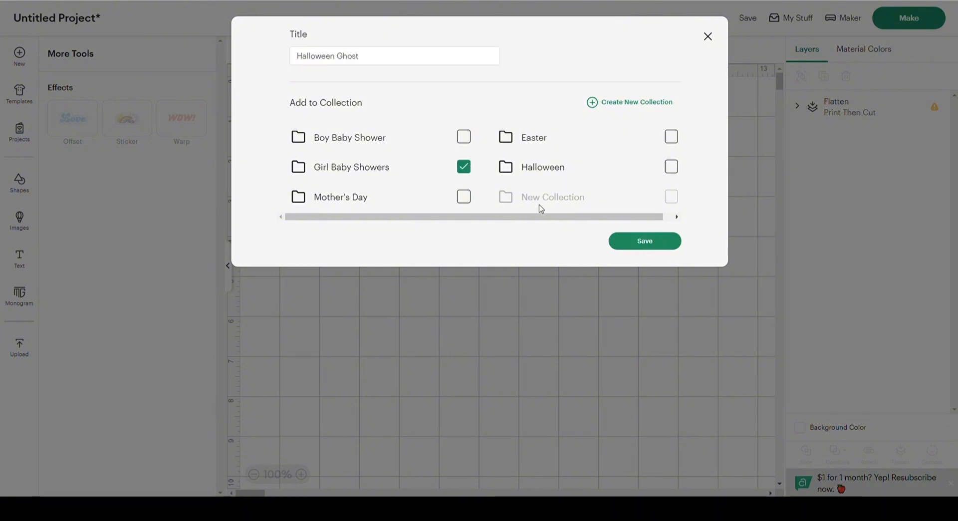
{"action": "left_click", "coordinate": [645, 242]}
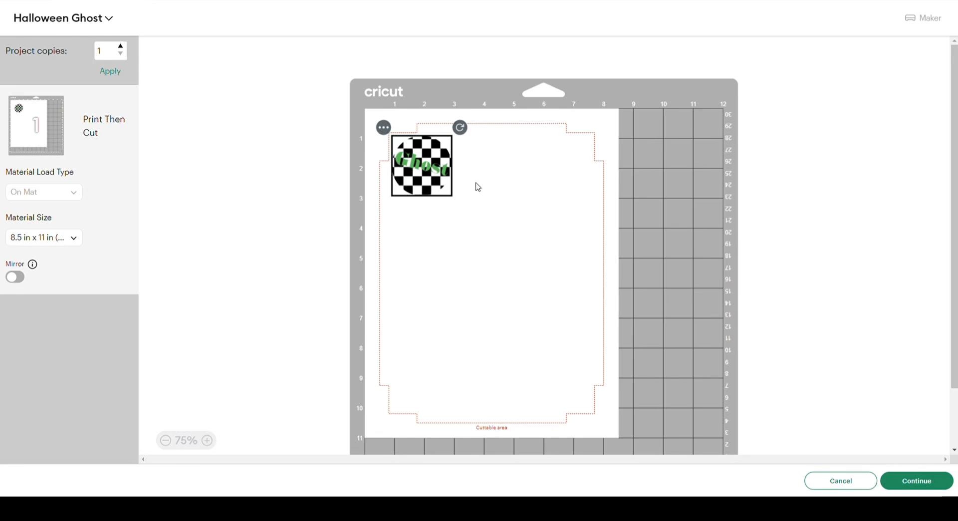
Step: Set the project copies to 12 and apply them to the mat
{"action": "left_click", "coordinate": [120, 47]}
{"action": "left_click", "coordinate": [121, 47]}
{"action": "left_click", "coordinate": [121, 47]}
{"action": "left_click", "coordinate": [121, 47]}
{"action": "left_click", "coordinate": [121, 47]}
{"action": "left_click", "coordinate": [120, 47]}
{"action": "left_click", "coordinate": [121, 47]}
{"action": "left_click", "coordinate": [111, 71]}
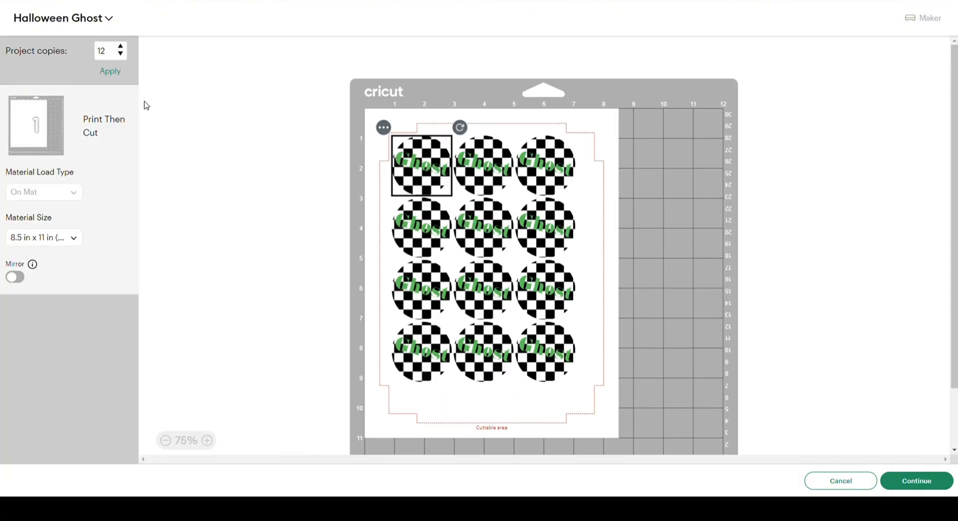
{"action": "left_click", "coordinate": [629, 259]}
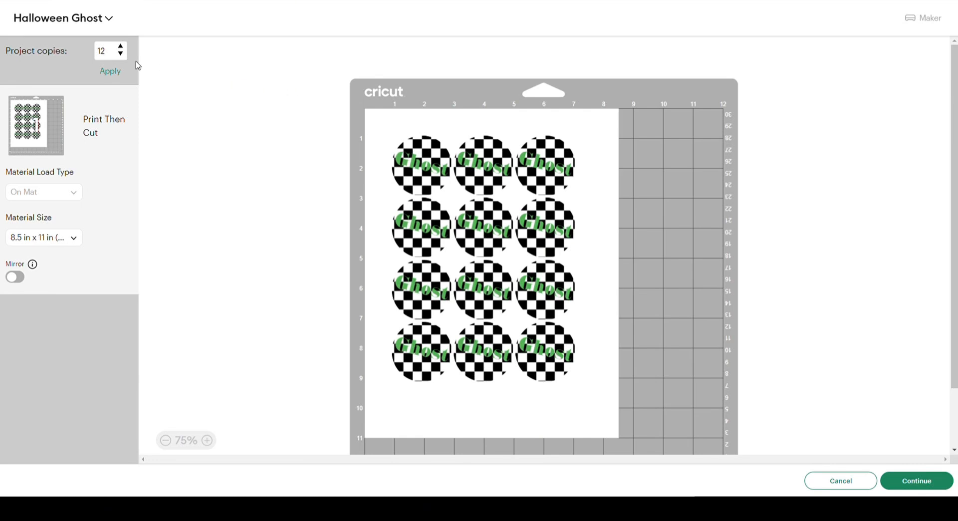
Step: Reduce the project copies to 6 and apply them to the mat
{"action": "left_click", "coordinate": [121, 53]}
{"action": "left_click", "coordinate": [121, 54]}
{"action": "left_click", "coordinate": [121, 53]}
{"action": "left_click", "coordinate": [121, 54]}
{"action": "left_click", "coordinate": [120, 54]}
{"action": "left_click", "coordinate": [121, 54]}
{"action": "left_click", "coordinate": [110, 71]}
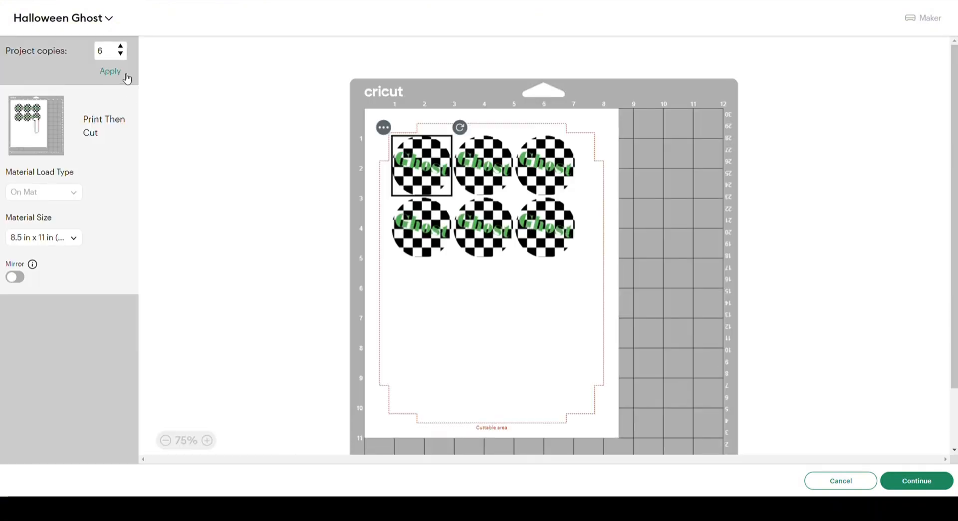
{"action": "left_click", "coordinate": [123, 75]}
{"action": "left_click", "coordinate": [122, 53]}
{"action": "left_click", "coordinate": [123, 46]}
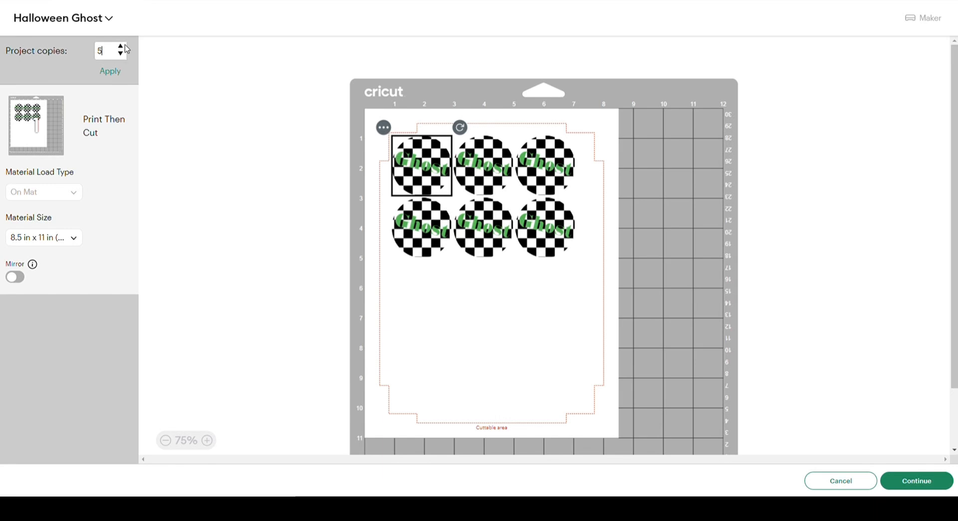
{"action": "left_click", "coordinate": [123, 46]}
{"action": "left_click", "coordinate": [122, 47]}
{"action": "left_click", "coordinate": [123, 46]}
{"action": "left_click", "coordinate": [123, 46]}
{"action": "left_click", "coordinate": [123, 46]}
{"action": "left_click", "coordinate": [123, 46]}
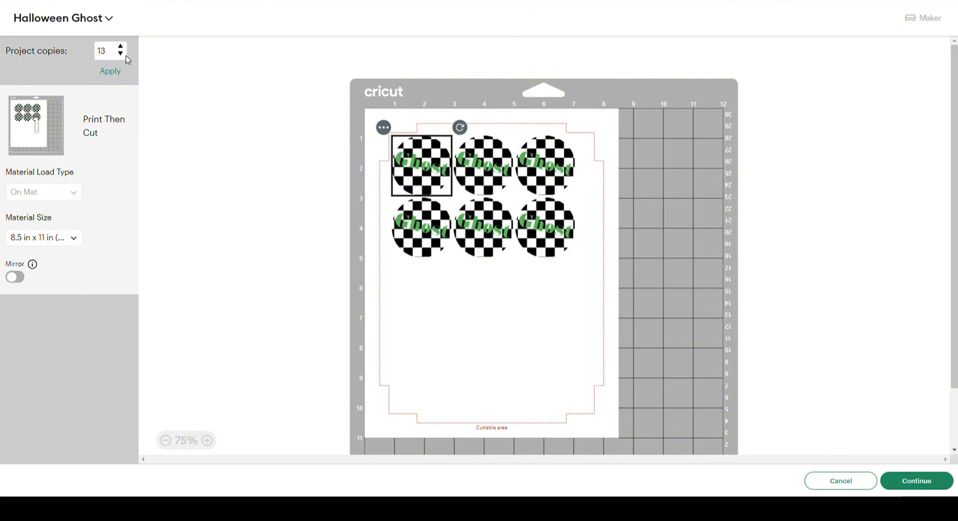
Step: Set the project copies to 03, apply them to the mat and continue from the mat preview
{"action": "left_click", "coordinate": [120, 53]}
{"action": "key", "text": "BackSpace"}
{"action": "key", "text": "BackSpace"}
{"action": "type", "text": "03"}
{"action": "left_click", "coordinate": [172, 83]}
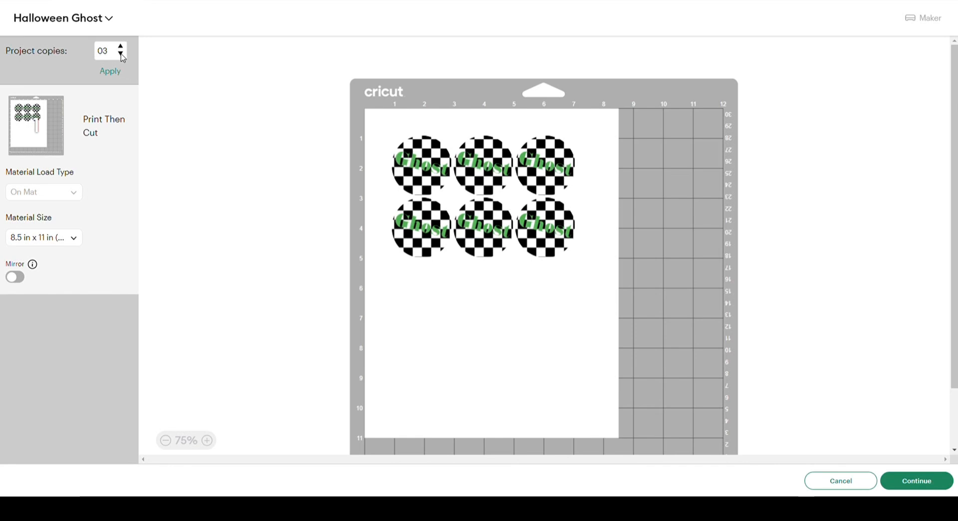
{"action": "left_click", "coordinate": [116, 71]}
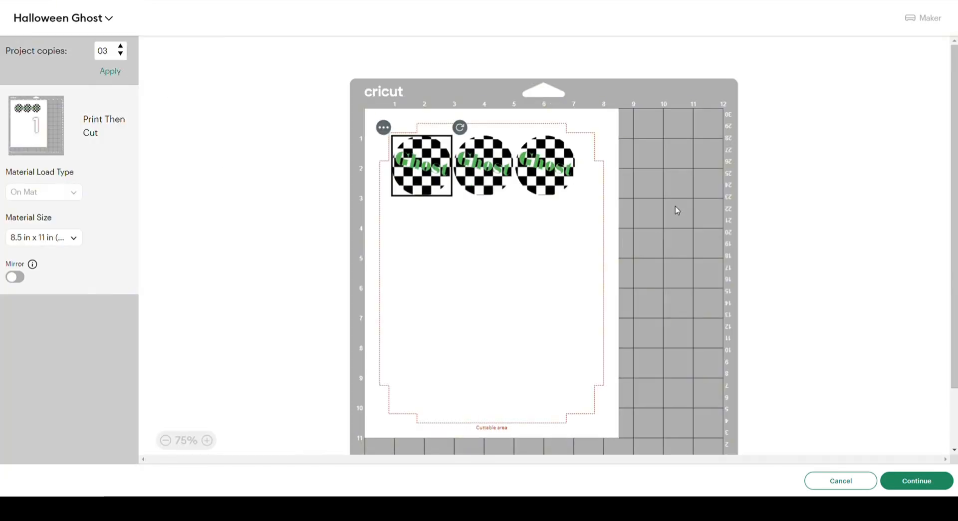
{"action": "left_click", "coordinate": [876, 185]}
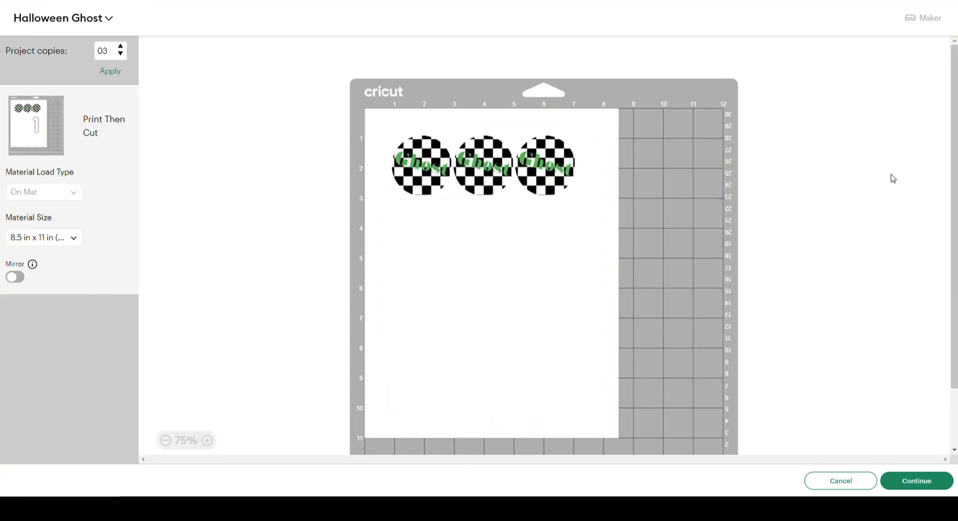
{"action": "left_click", "coordinate": [932, 485]}
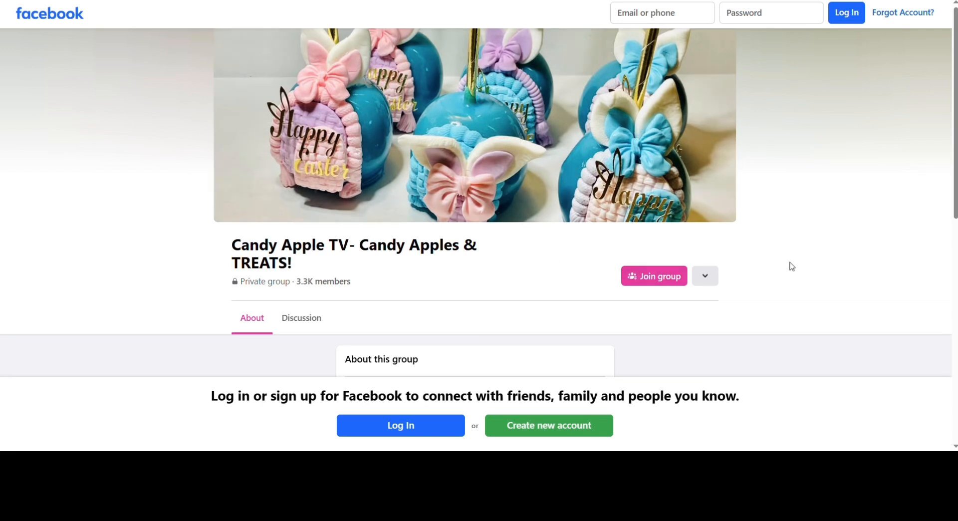
Step: Apply 6 project copies to the Print Then Cut mat
{"action": "left_click", "coordinate": [110, 71]}
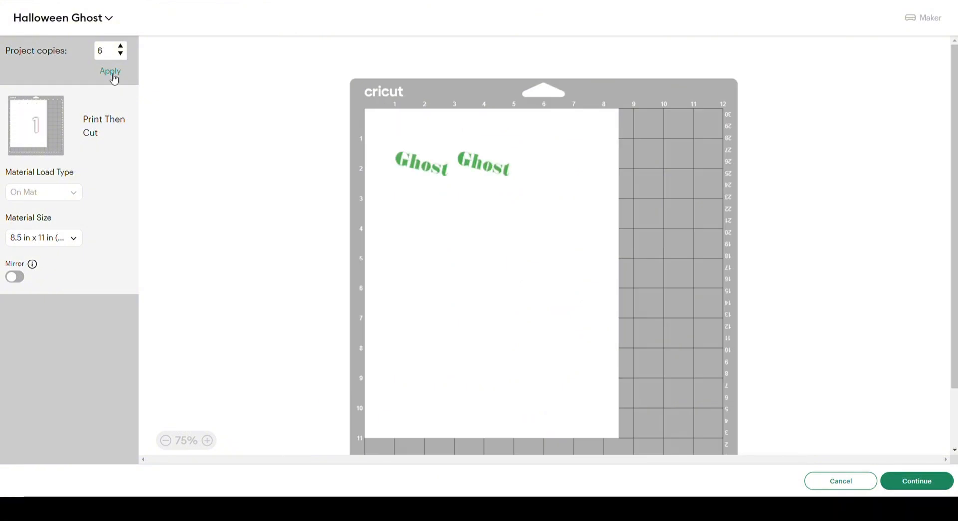